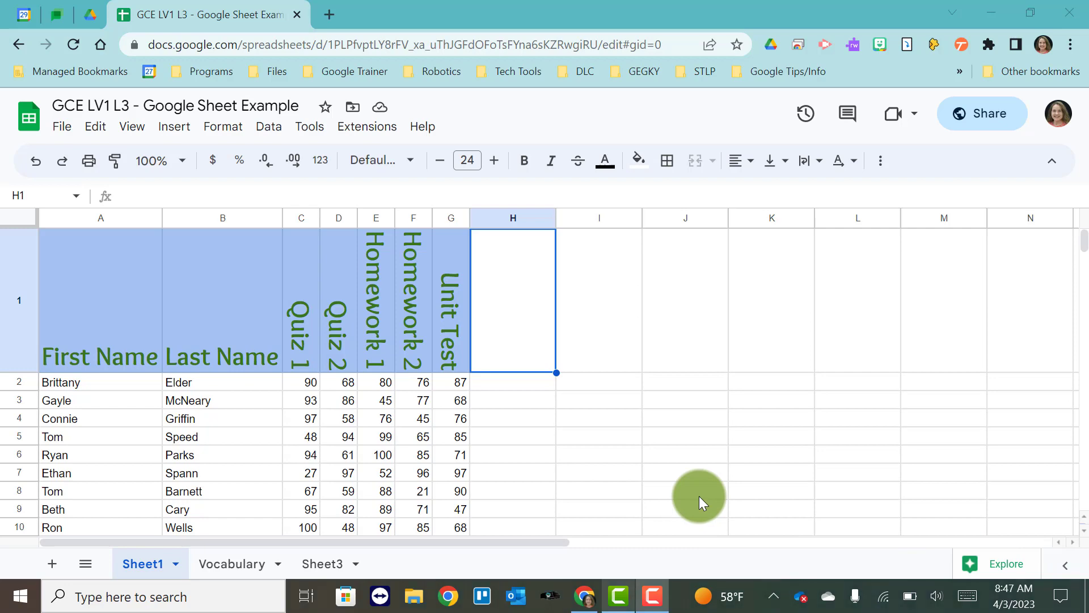
Try sorting the whole sheet A to Z by the Last Name column, and undo the sort
{"action": "scroll", "coordinate": [699, 496], "scroll_direction": "down", "scroll_amount": 2}
{"action": "scroll", "coordinate": [699, 495], "scroll_direction": "up", "scroll_amount": 2}
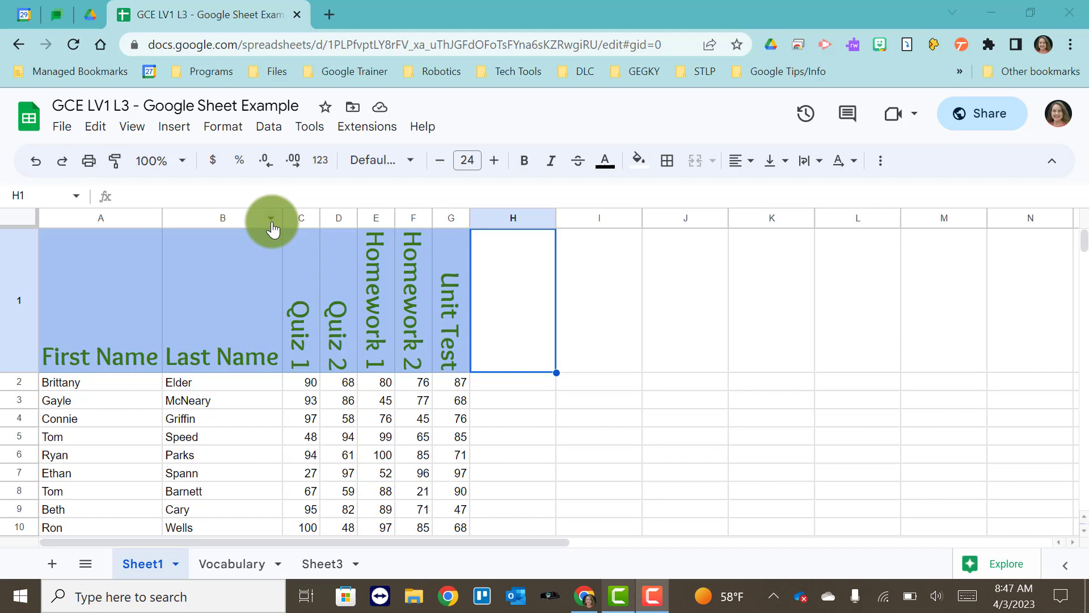
{"action": "left_click", "coordinate": [272, 221]}
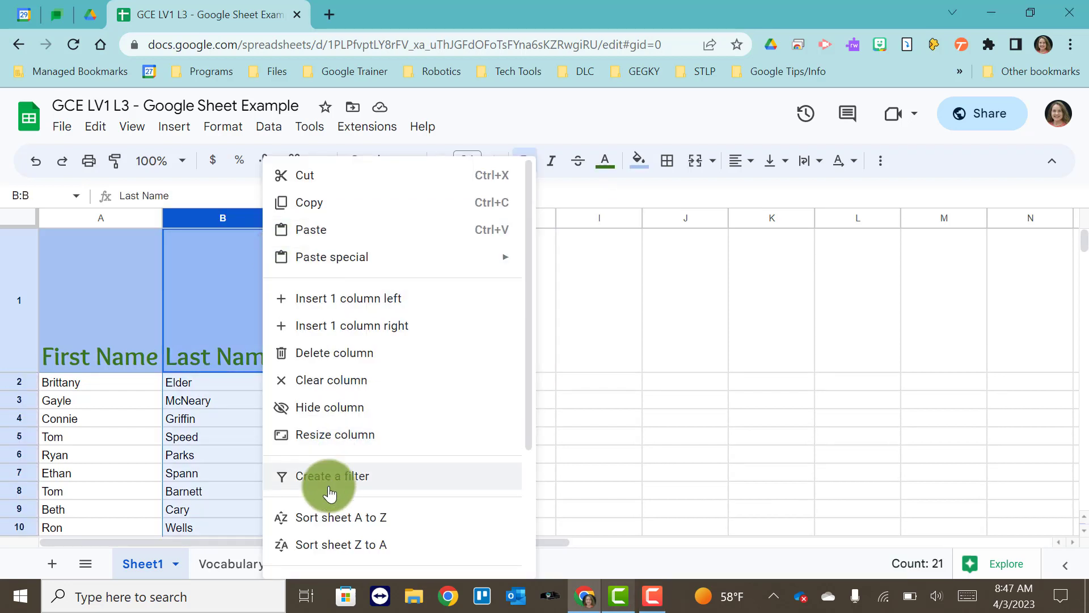
{"action": "left_click", "coordinate": [330, 525]}
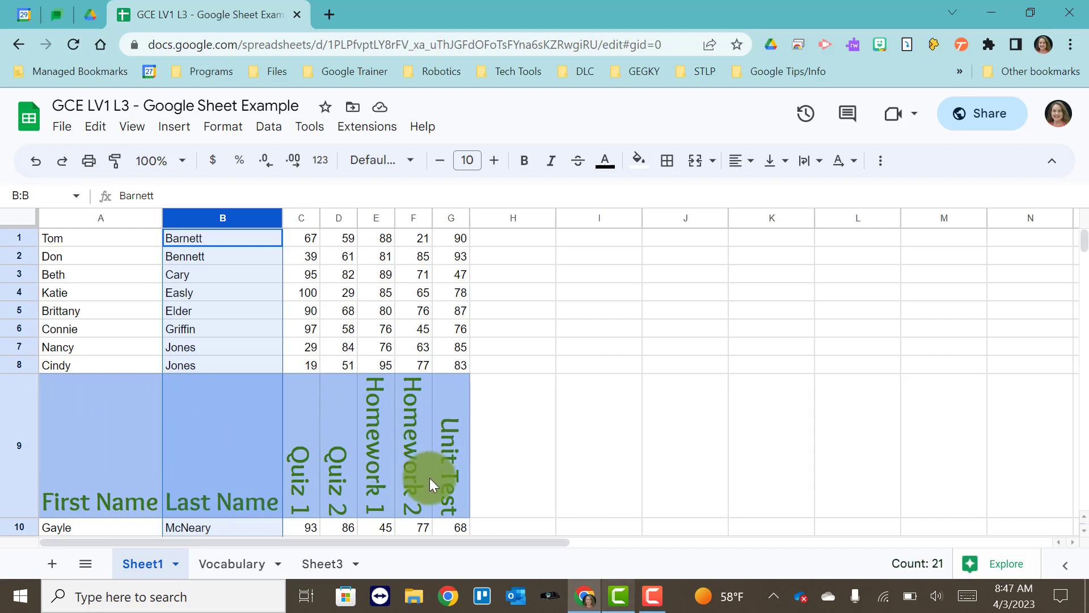
{"action": "left_click", "coordinate": [34, 164]}
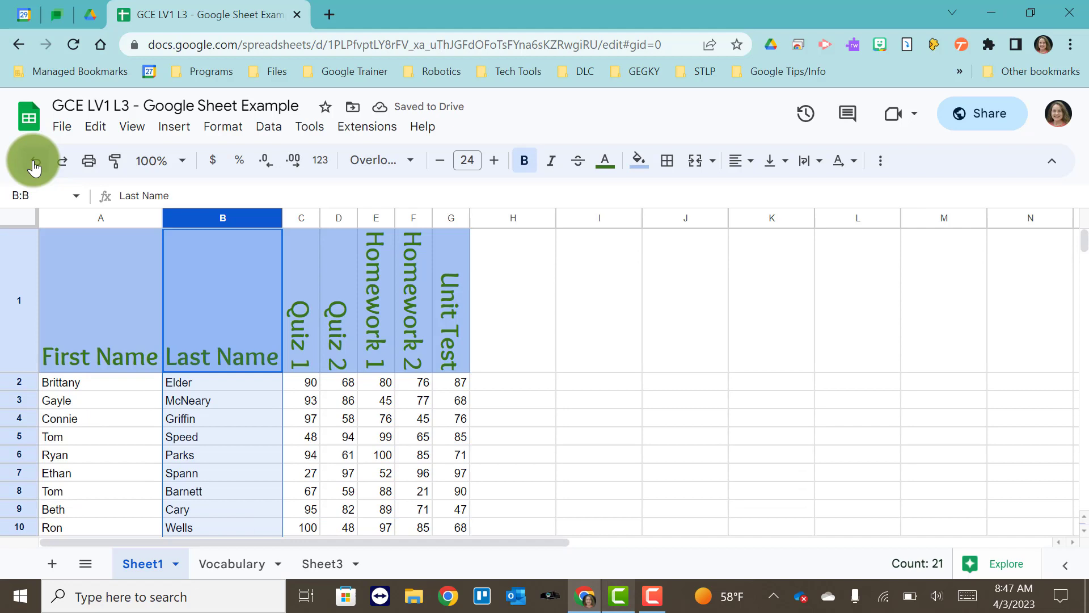
Freeze the header row, row 1, so it stays in place above the student data
{"action": "left_click", "coordinate": [71, 282]}
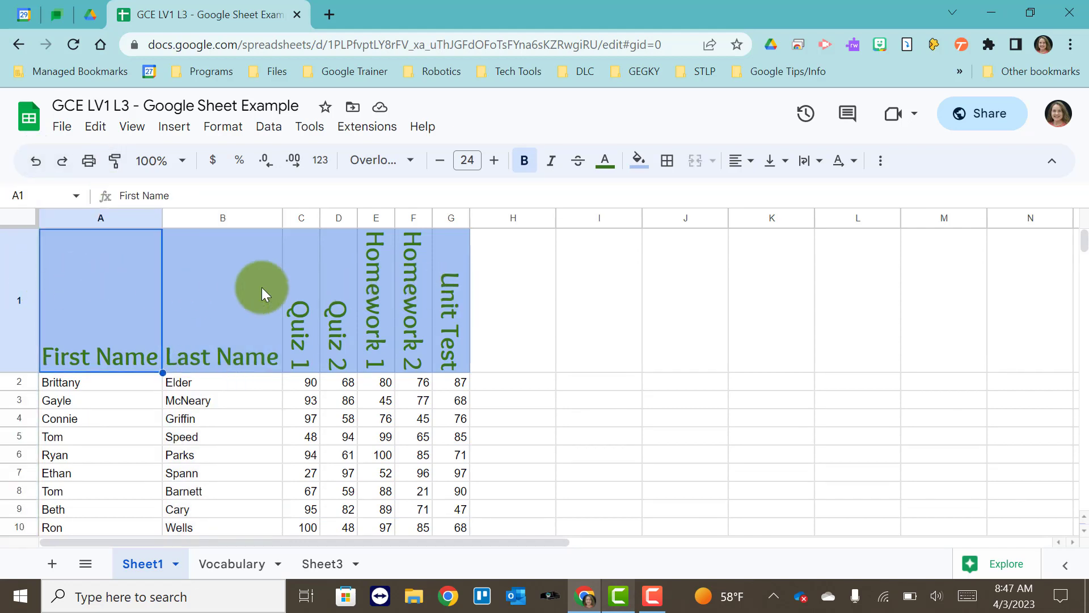
{"action": "left_click", "coordinate": [28, 293]}
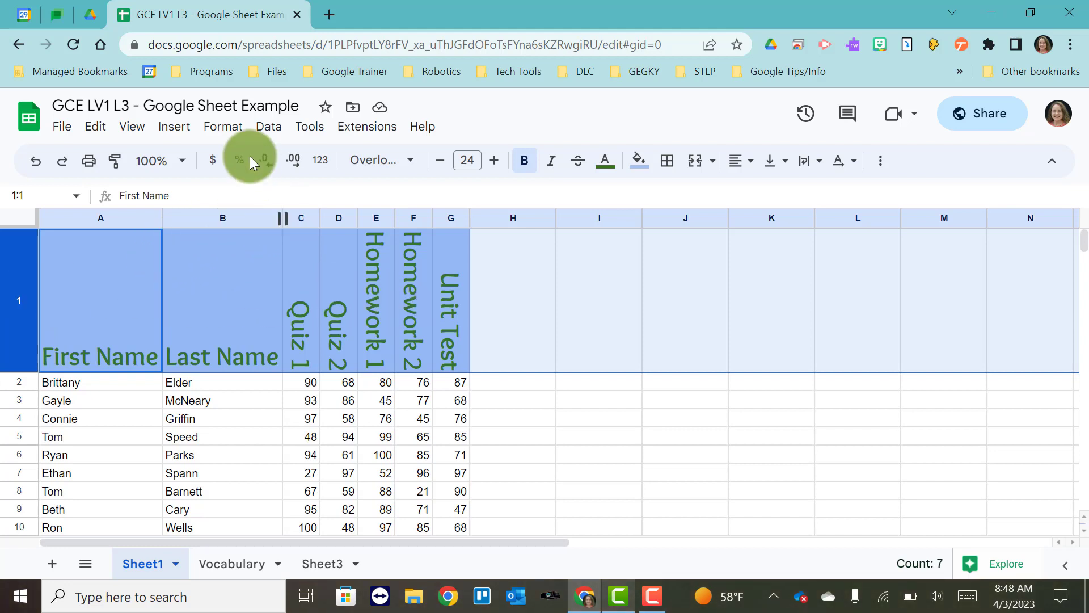
{"action": "left_click", "coordinate": [136, 129]}
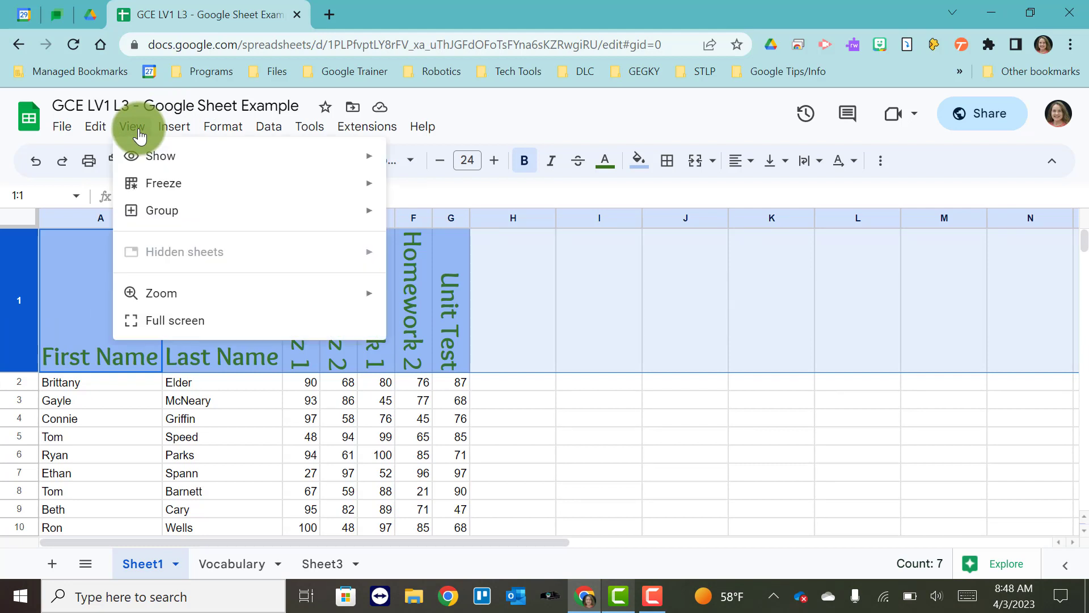
{"action": "mouse_move", "coordinate": [151, 182]}
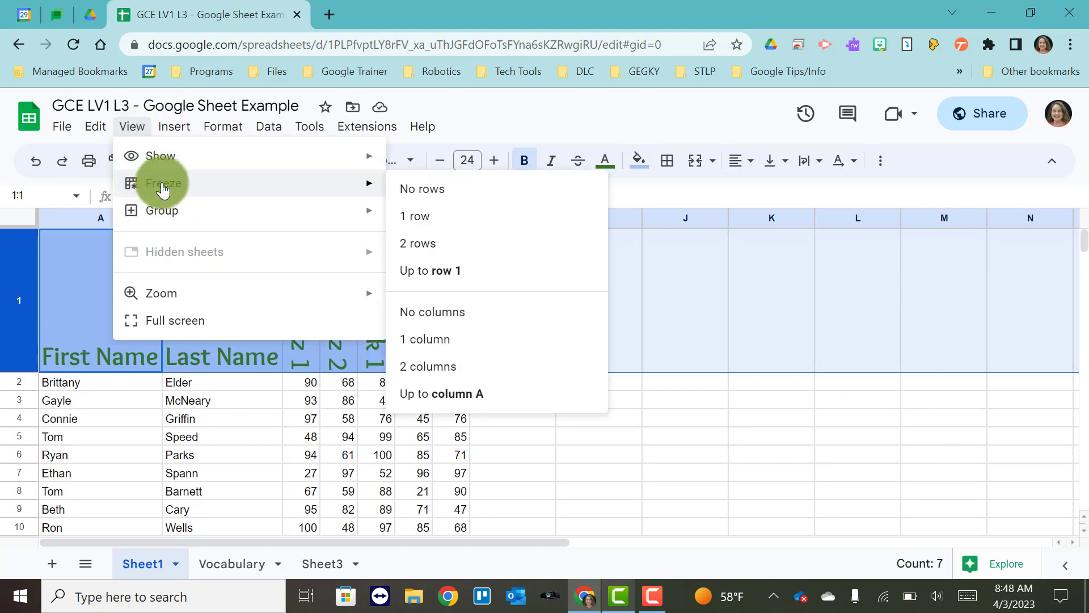
{"action": "left_click", "coordinate": [416, 218]}
{"action": "scroll", "coordinate": [500, 433], "scroll_direction": "down", "scroll_amount": 5}
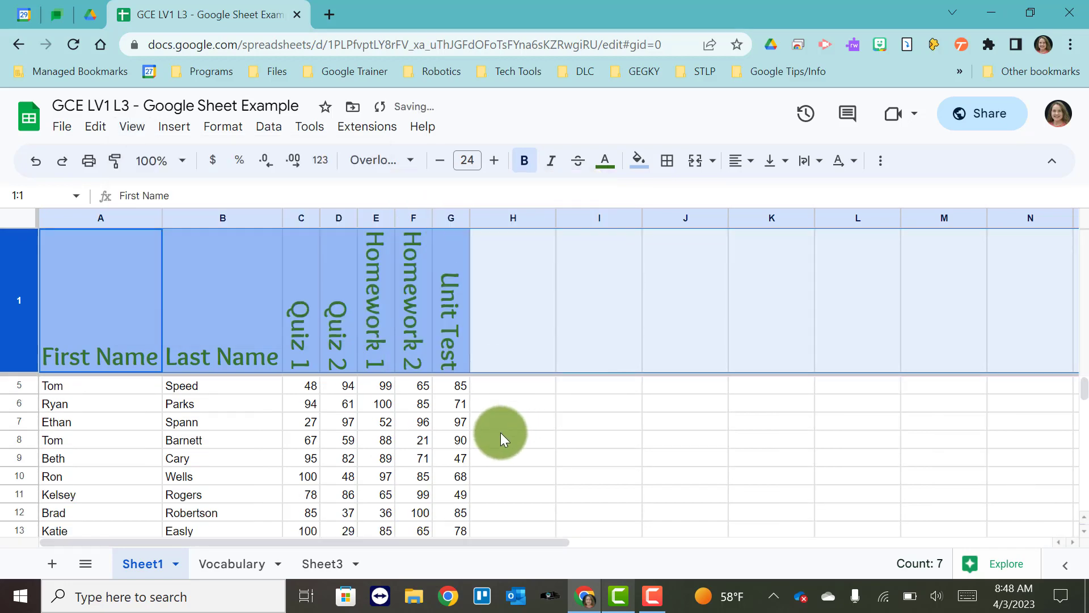
{"action": "scroll", "coordinate": [500, 433], "scroll_direction": "up", "scroll_amount": 2}
{"action": "scroll", "coordinate": [500, 432], "scroll_direction": "up", "scroll_amount": 3}
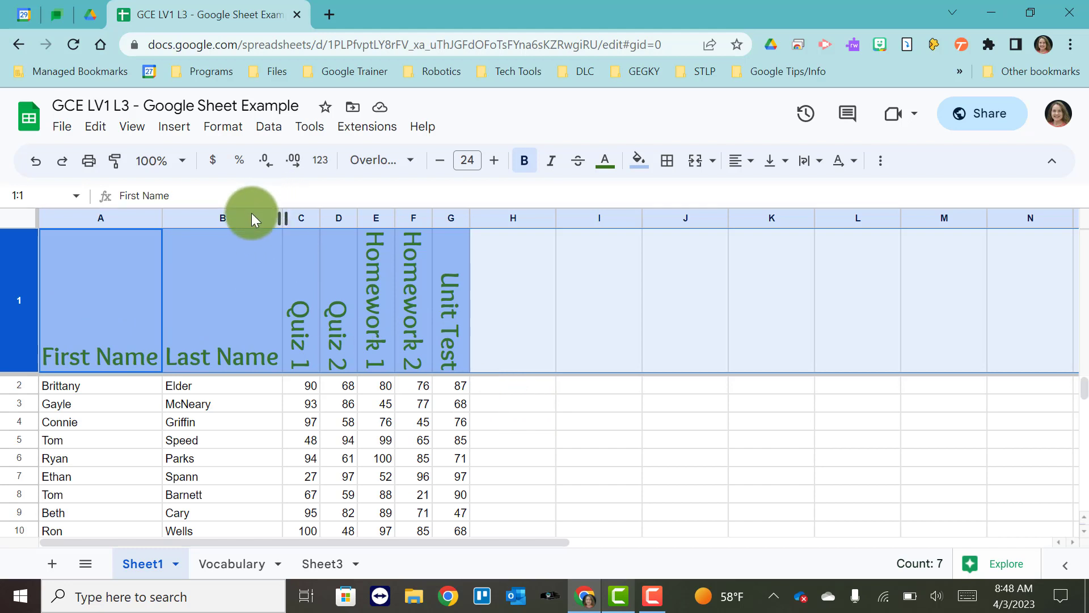
Try the A to Z sheet sort on the Last Name column with the header frozen, and undo it
{"action": "left_click", "coordinate": [271, 224]}
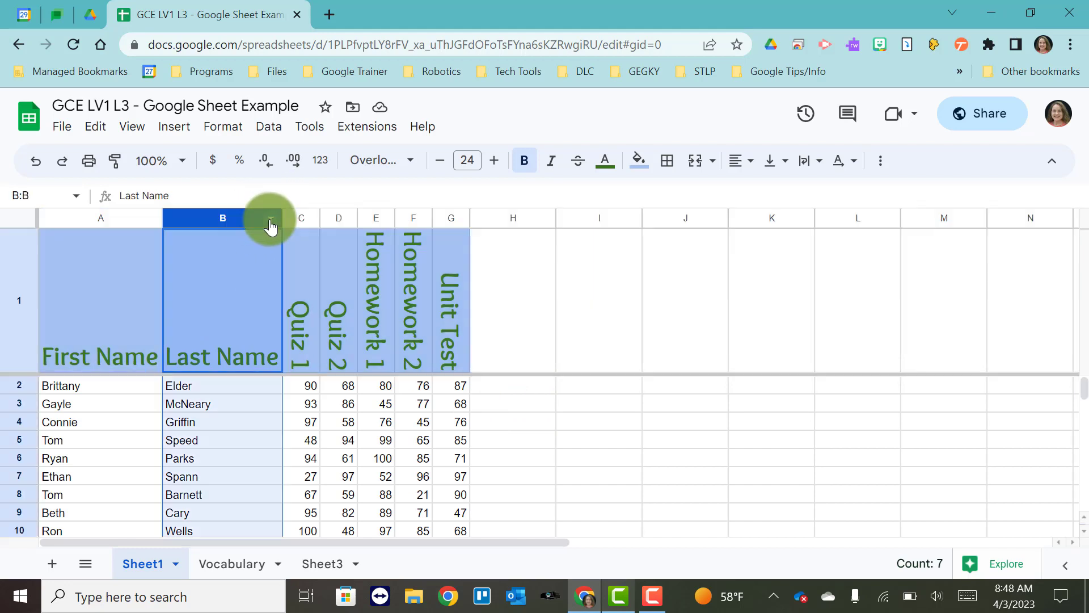
{"action": "left_click", "coordinate": [285, 516]}
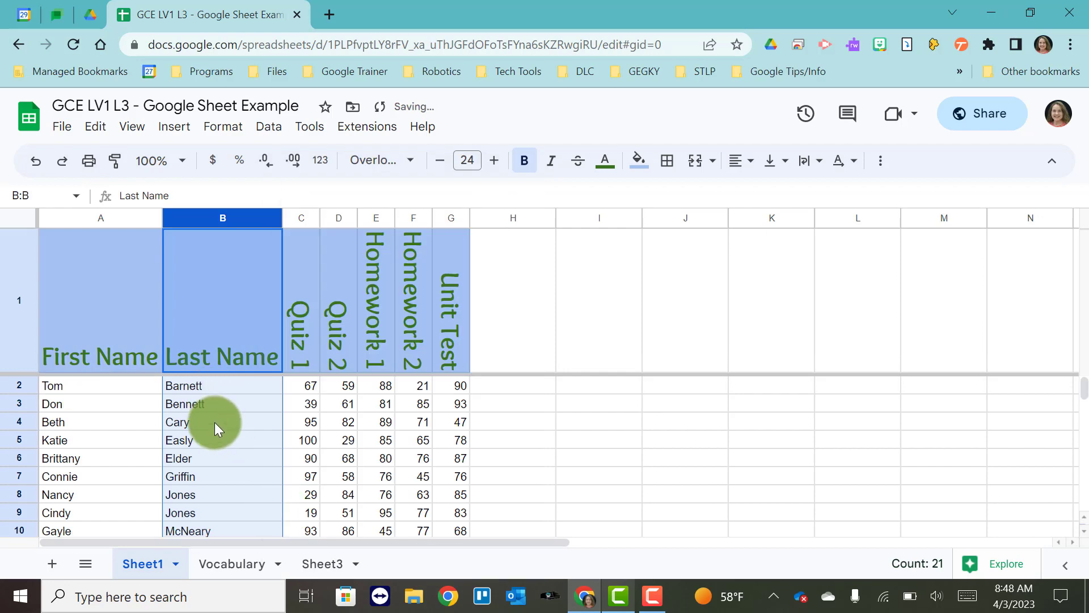
{"action": "scroll", "coordinate": [214, 422], "scroll_direction": "down", "scroll_amount": 5}
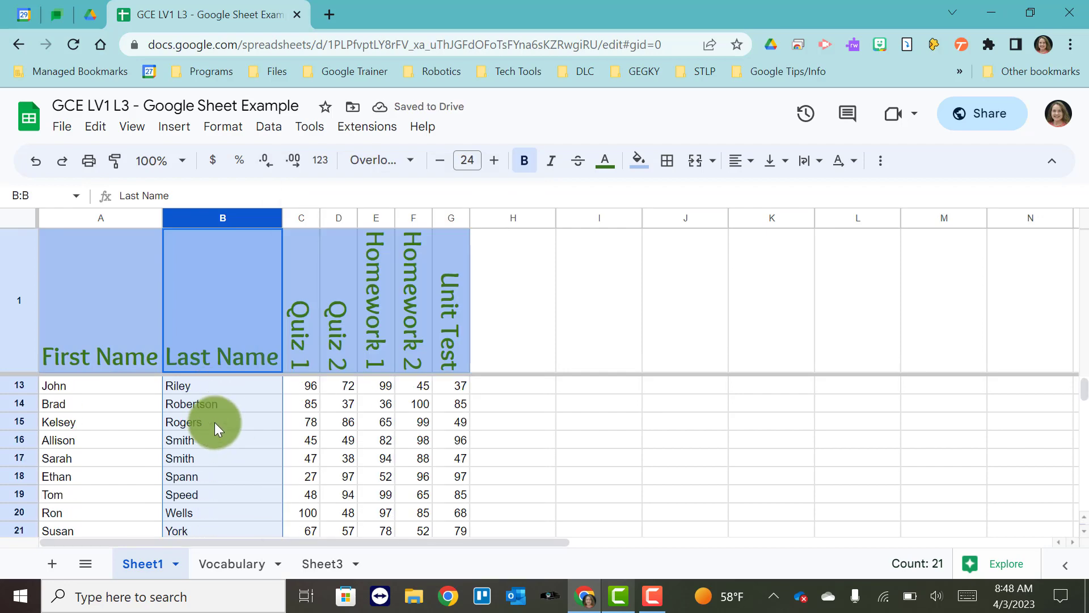
{"action": "scroll", "coordinate": [214, 422], "scroll_direction": "up", "scroll_amount": 5}
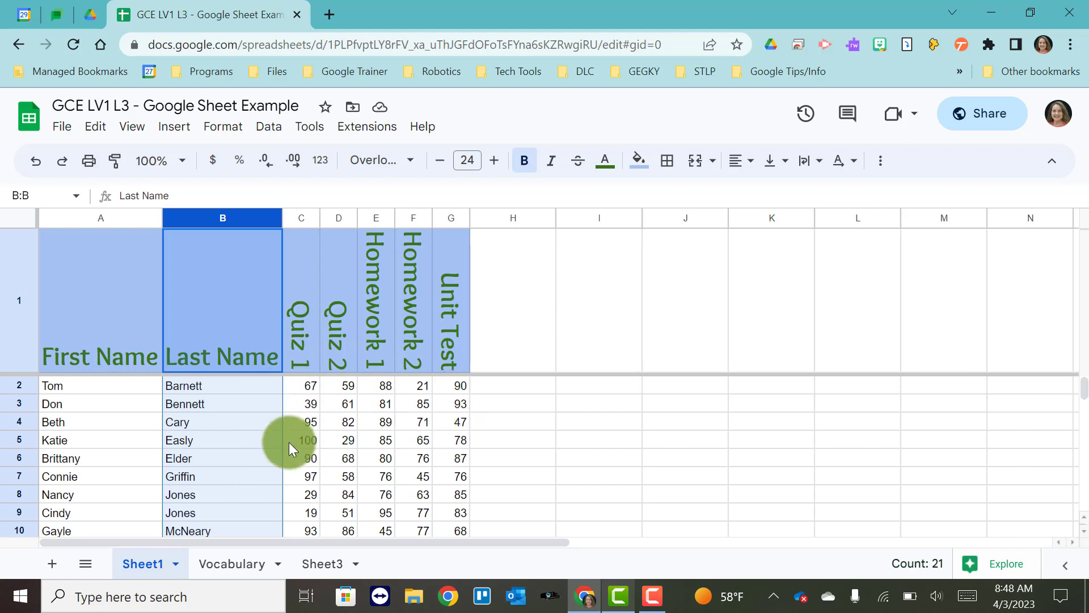
{"action": "left_click", "coordinate": [36, 166]}
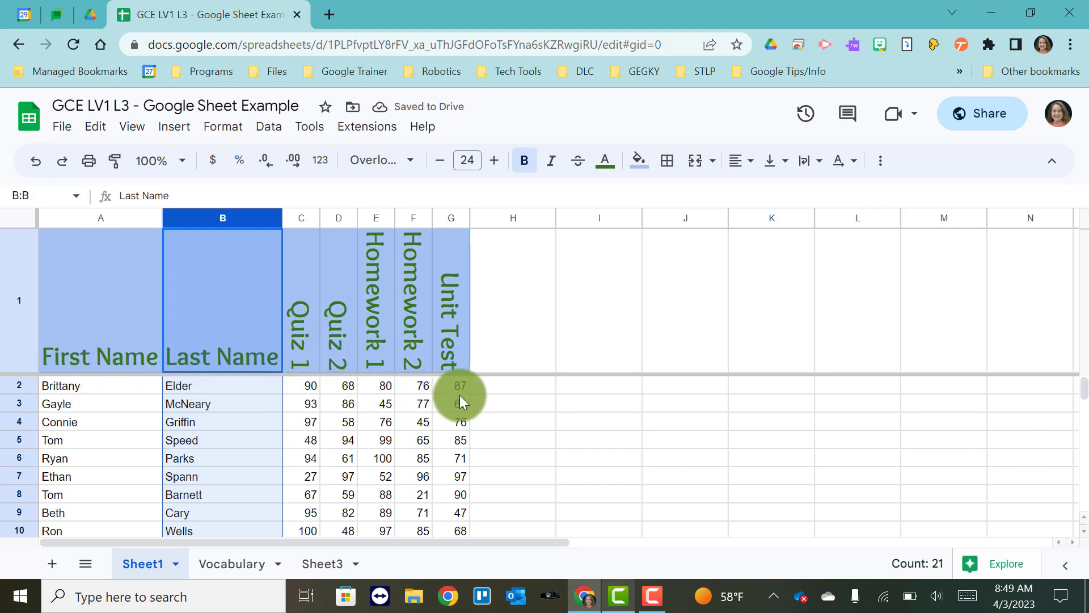
Fill the first student's scores in cells C2:G2 with yellow
{"action": "left_click_drag", "start_coordinate": [302, 384], "coordinate": [457, 382]}
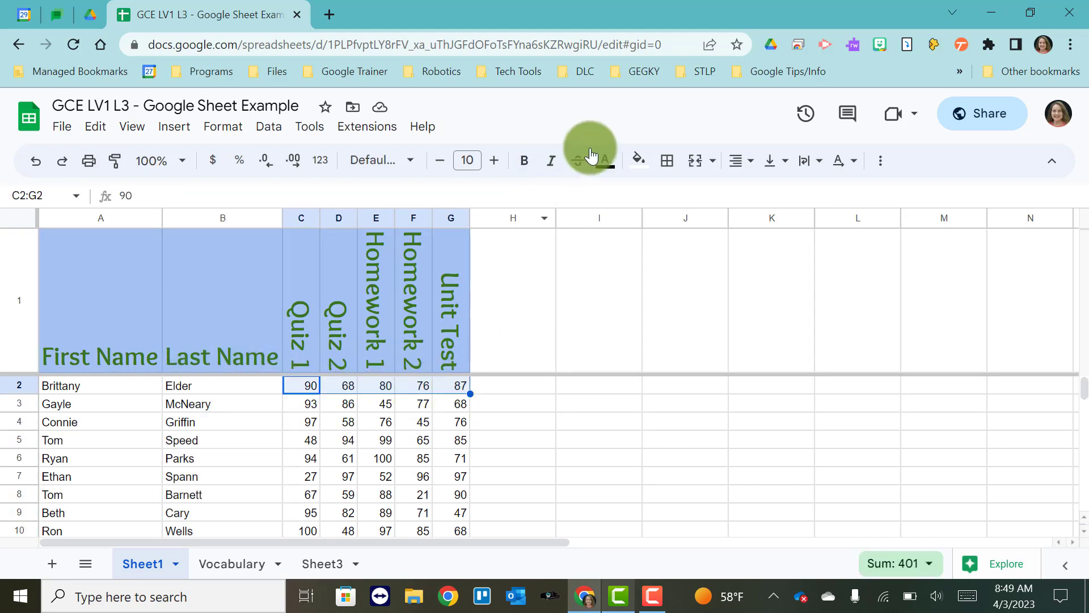
{"action": "left_click", "coordinate": [639, 160]}
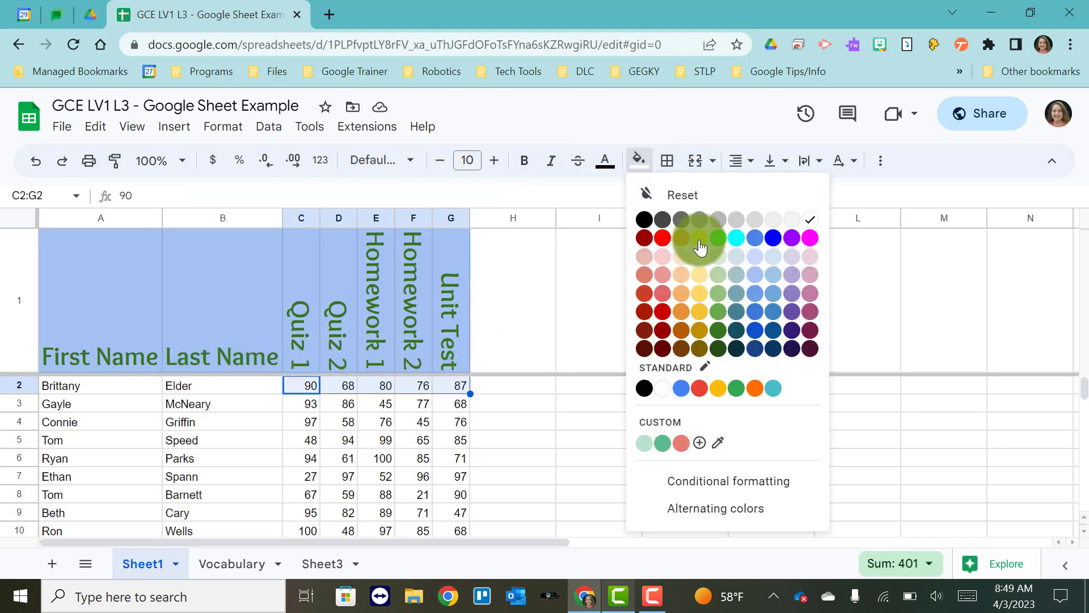
{"action": "left_click", "coordinate": [698, 237]}
{"action": "left_click", "coordinate": [569, 405]}
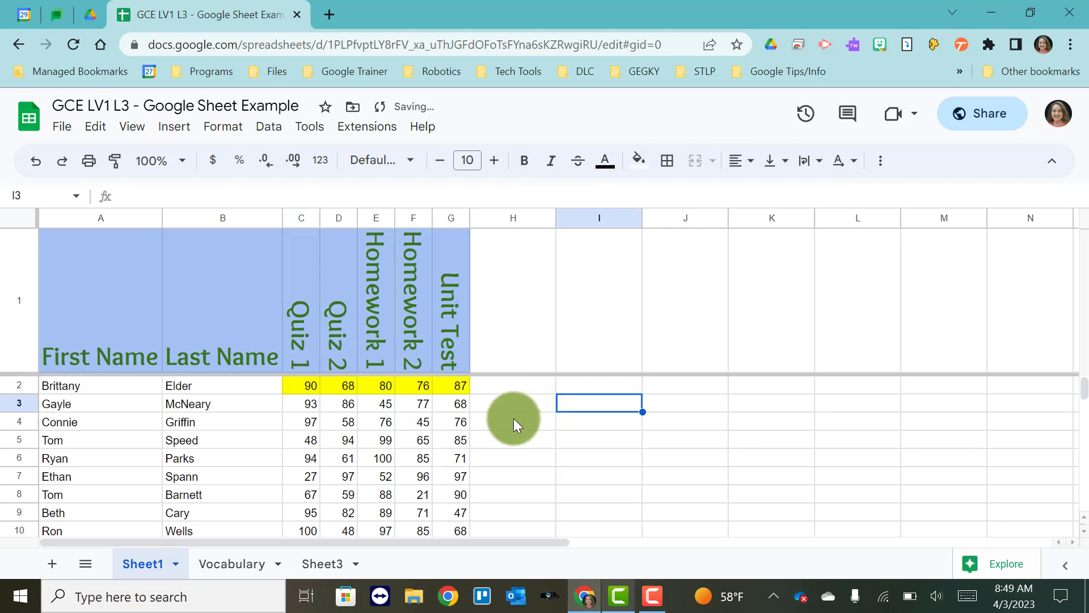
Sort the sheet A to Z by the Last Name column
{"action": "left_click", "coordinate": [271, 221]}
{"action": "left_click", "coordinate": [299, 512]}
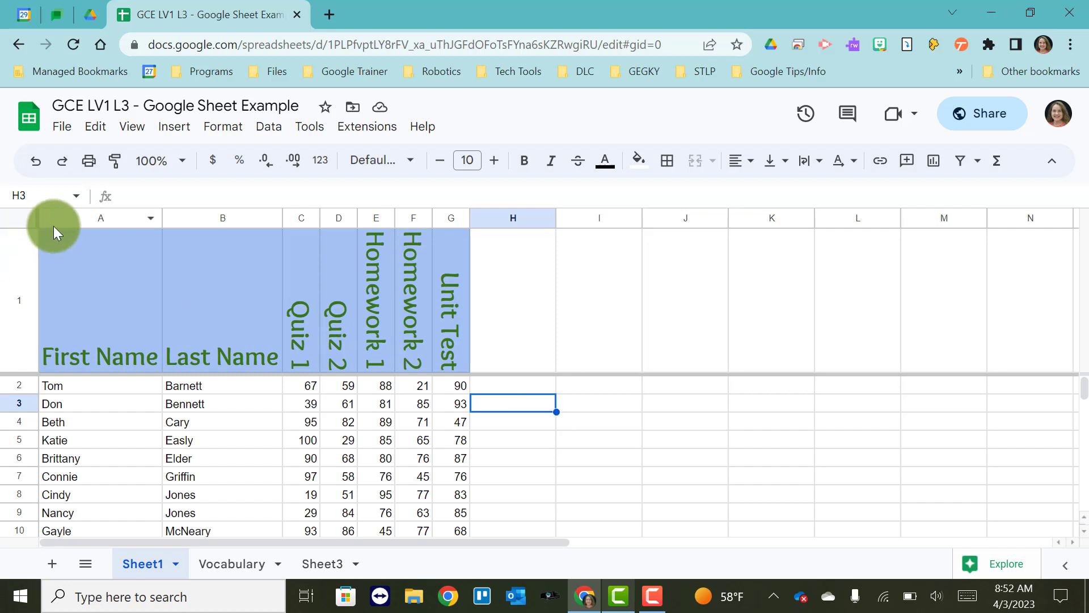
Set up an advanced range sort for columns A to G with a header row, sorting by Unit Test A to Z
{"action": "left_click_drag", "start_coordinate": [54, 226], "coordinate": [442, 243]}
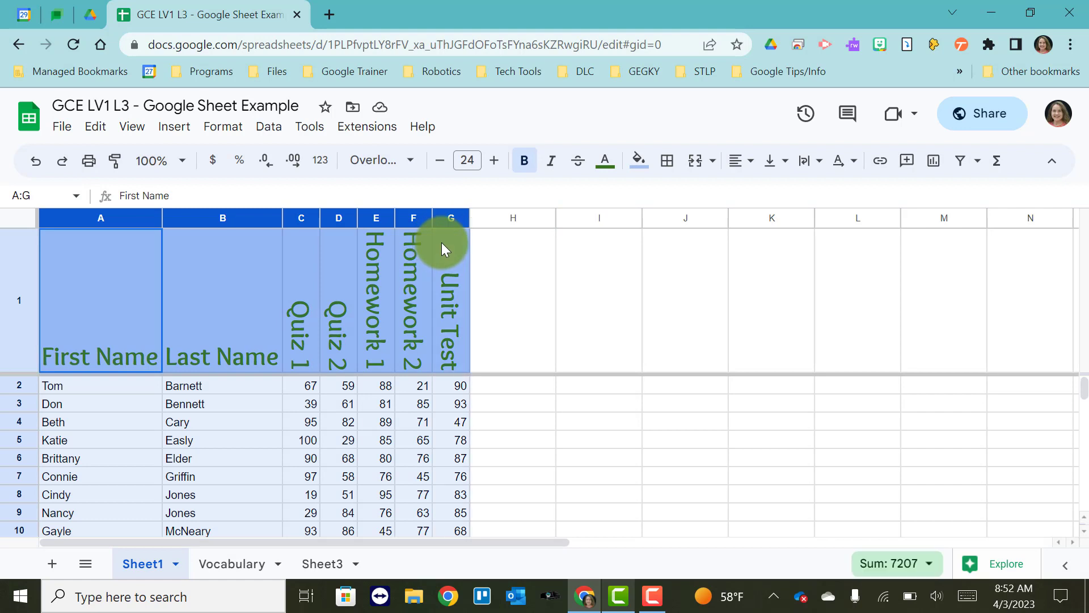
{"action": "left_click", "coordinate": [266, 133]}
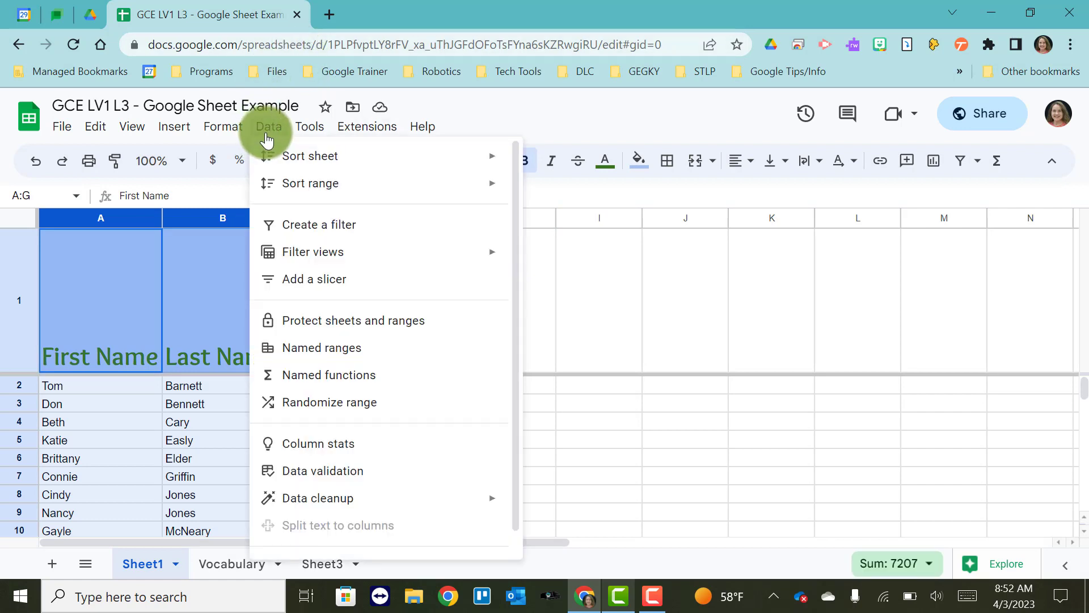
{"action": "left_click", "coordinate": [292, 196]}
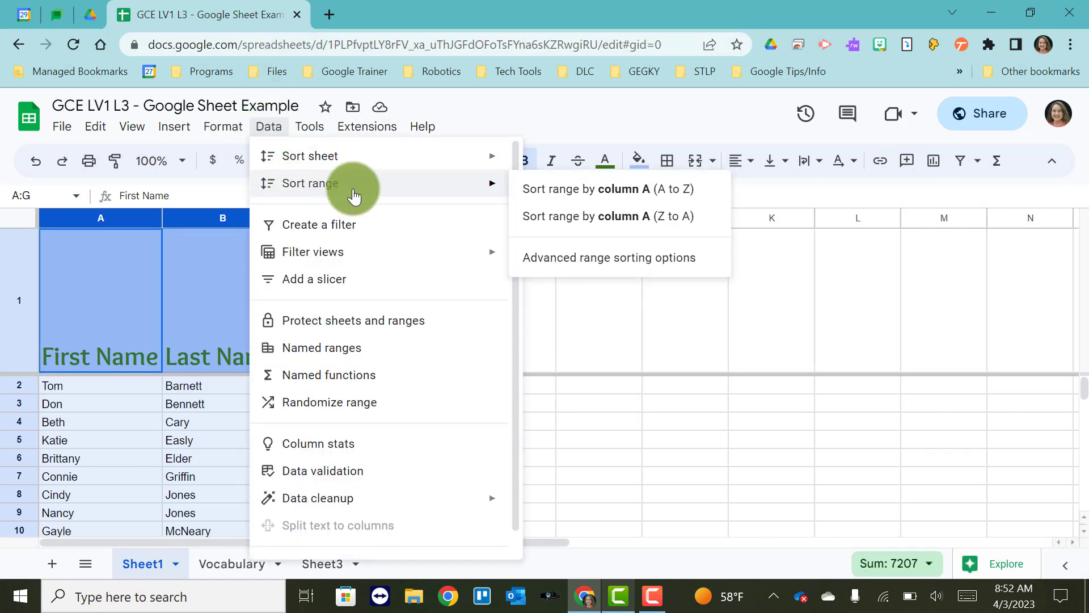
{"action": "left_click", "coordinate": [540, 263]}
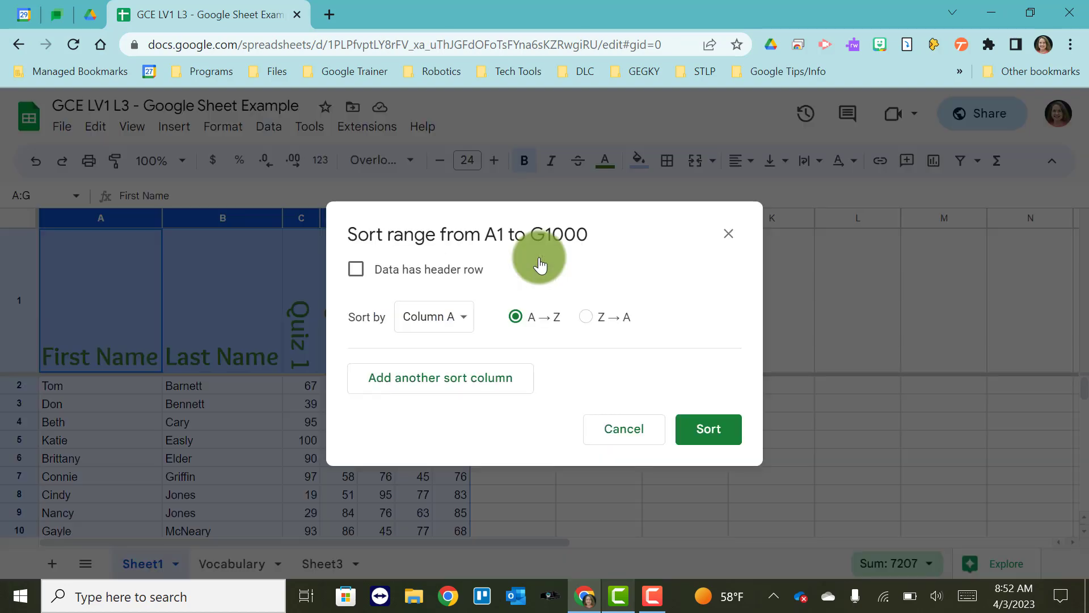
{"action": "left_click", "coordinate": [357, 271]}
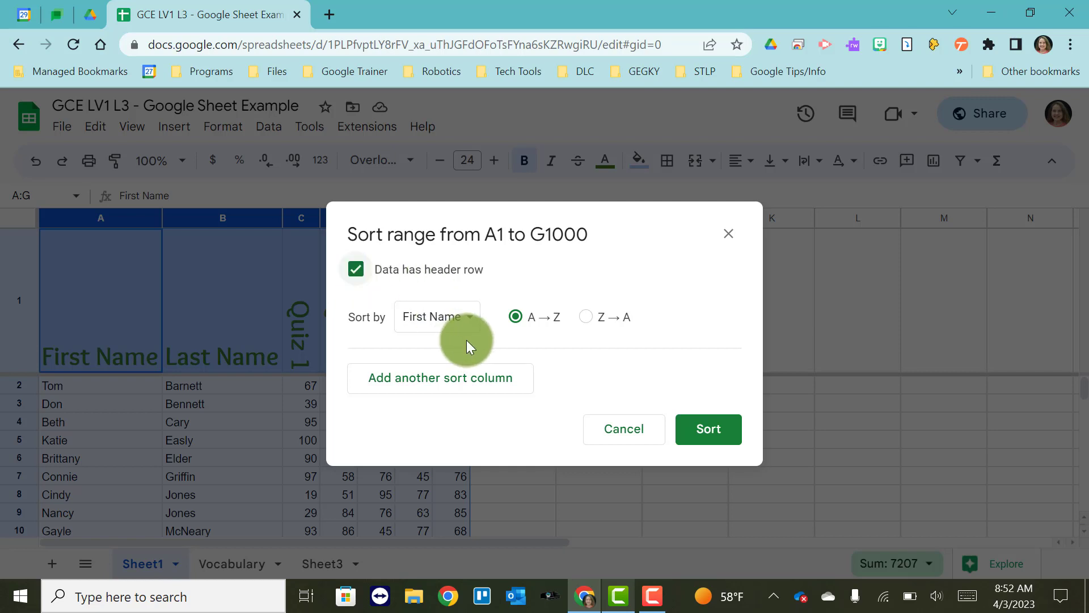
{"action": "left_click", "coordinate": [471, 322]}
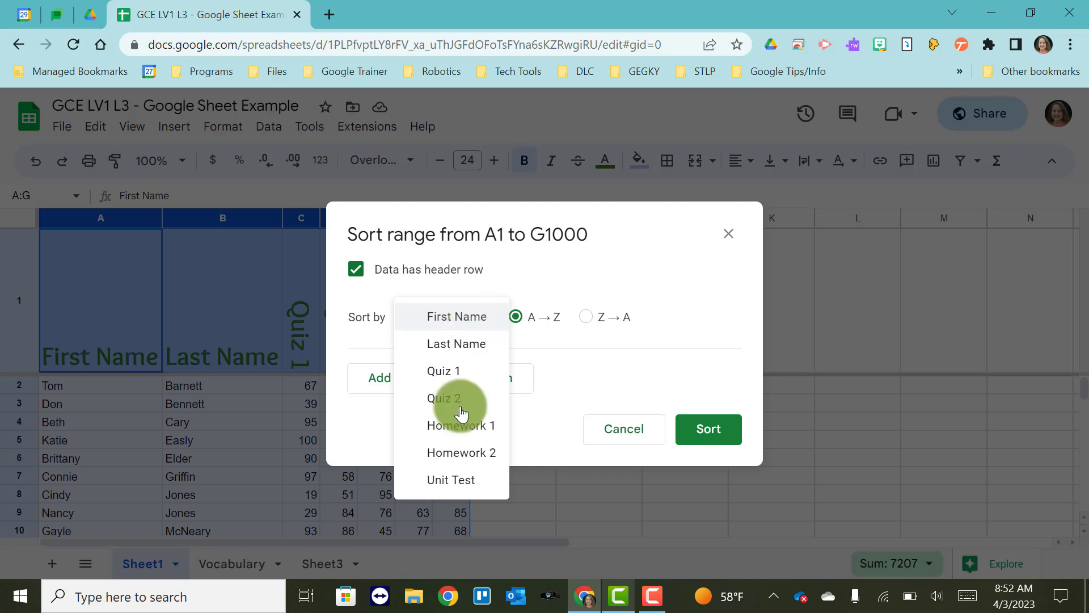
{"action": "left_click", "coordinate": [446, 489]}
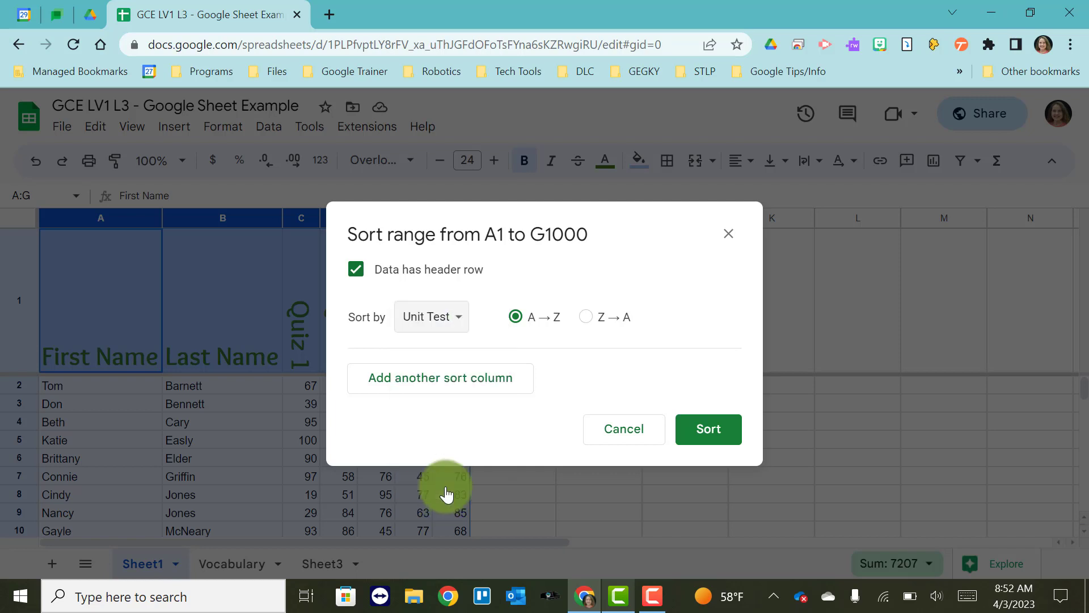
Add Last Name A to Z as the second sort column and apply the range sort
{"action": "left_click", "coordinate": [442, 389]}
{"action": "left_click", "coordinate": [443, 391]}
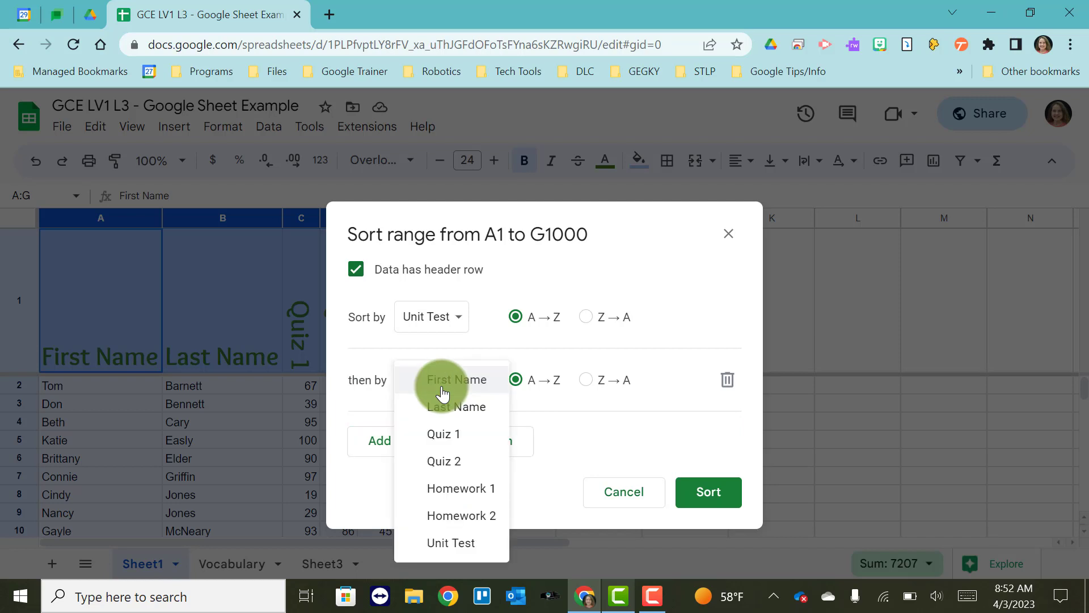
{"action": "left_click", "coordinate": [439, 407]}
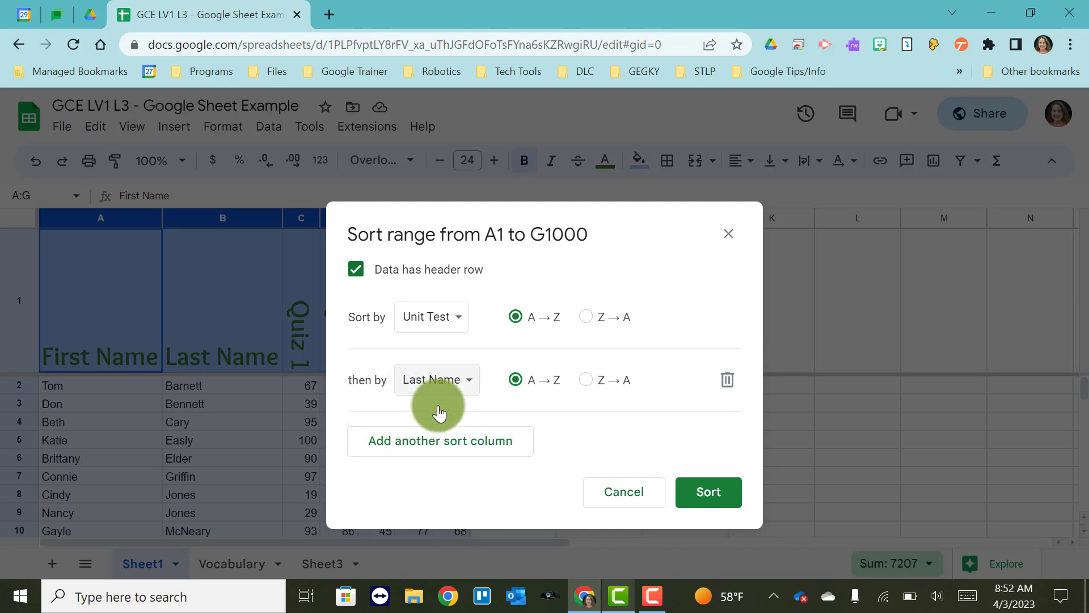
{"action": "left_click", "coordinate": [699, 493]}
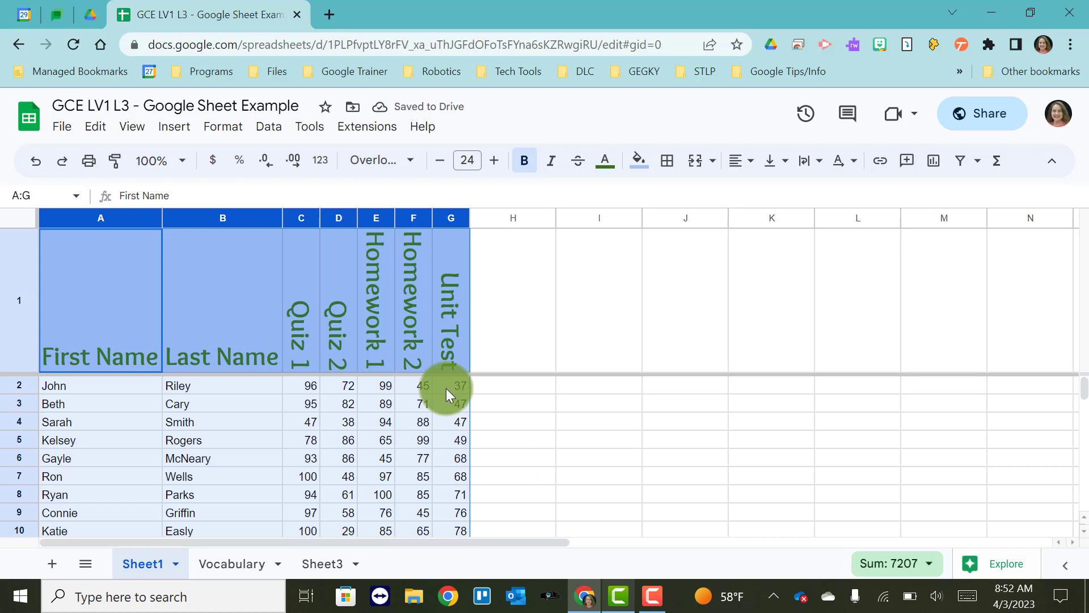
{"action": "scroll", "coordinate": [445, 435], "scroll_direction": "down", "scroll_amount": 5}
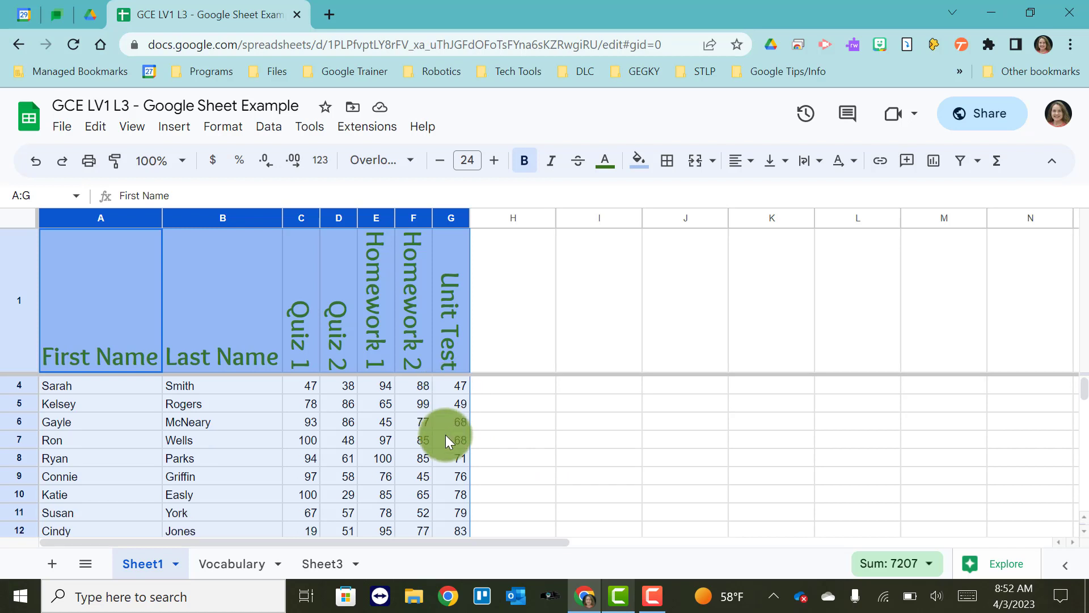
{"action": "scroll", "coordinate": [445, 434], "scroll_direction": "up", "scroll_amount": 5}
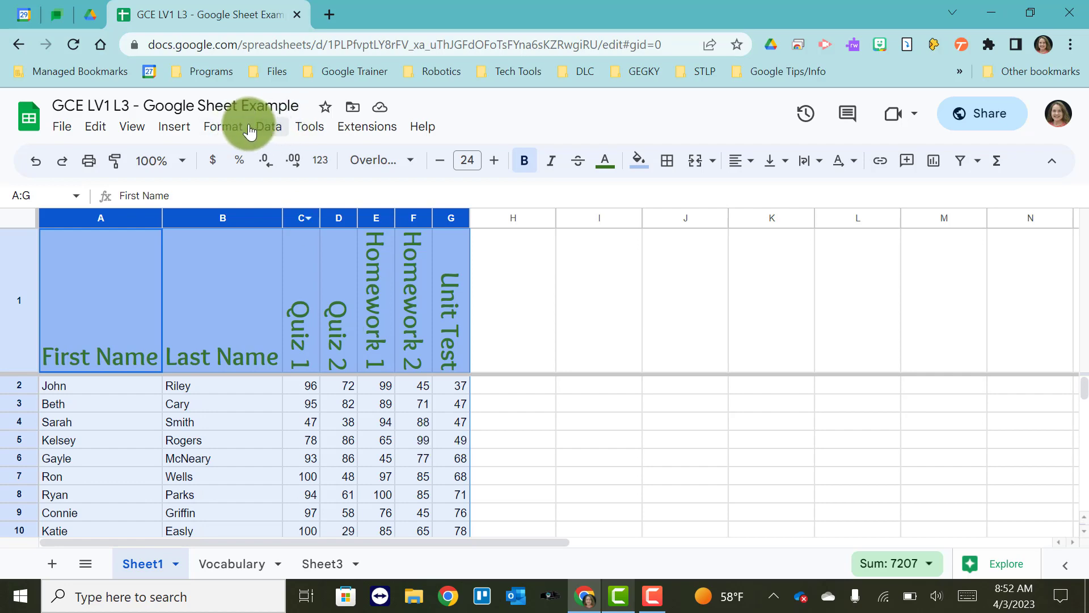
Set up an advanced range sort for columns A to G with a header row, sorting by Unit Test Z to A
{"action": "left_click", "coordinate": [269, 125]}
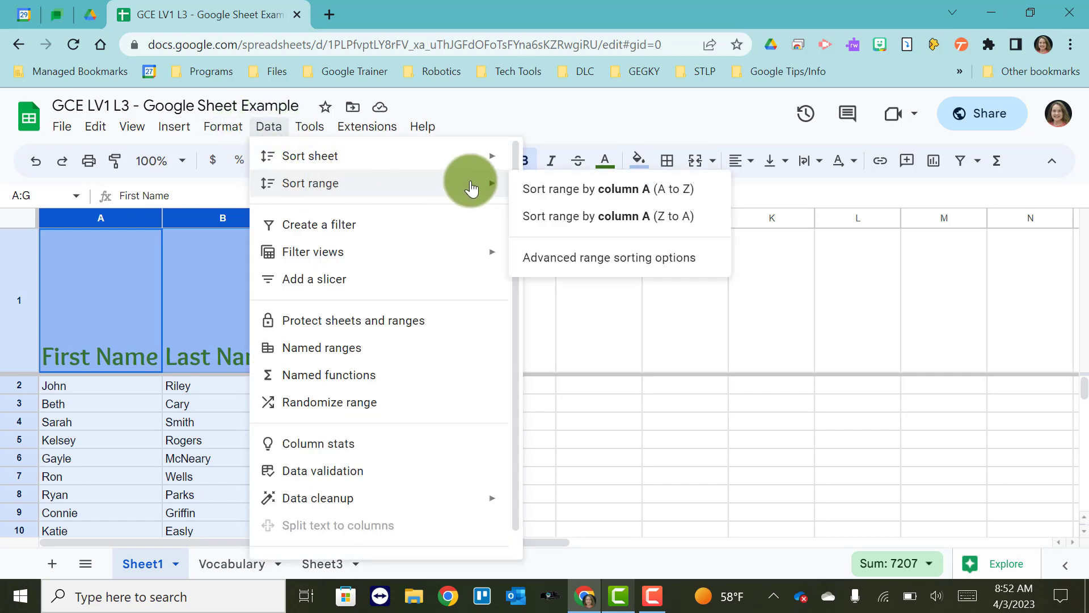
{"action": "left_click", "coordinate": [539, 258]}
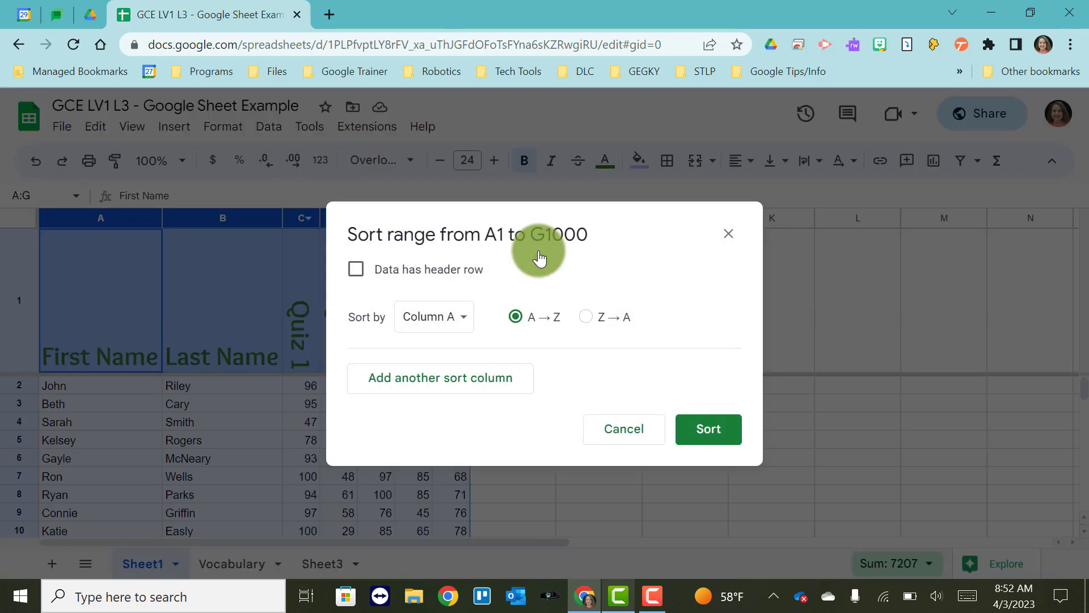
{"action": "left_click", "coordinate": [454, 316]}
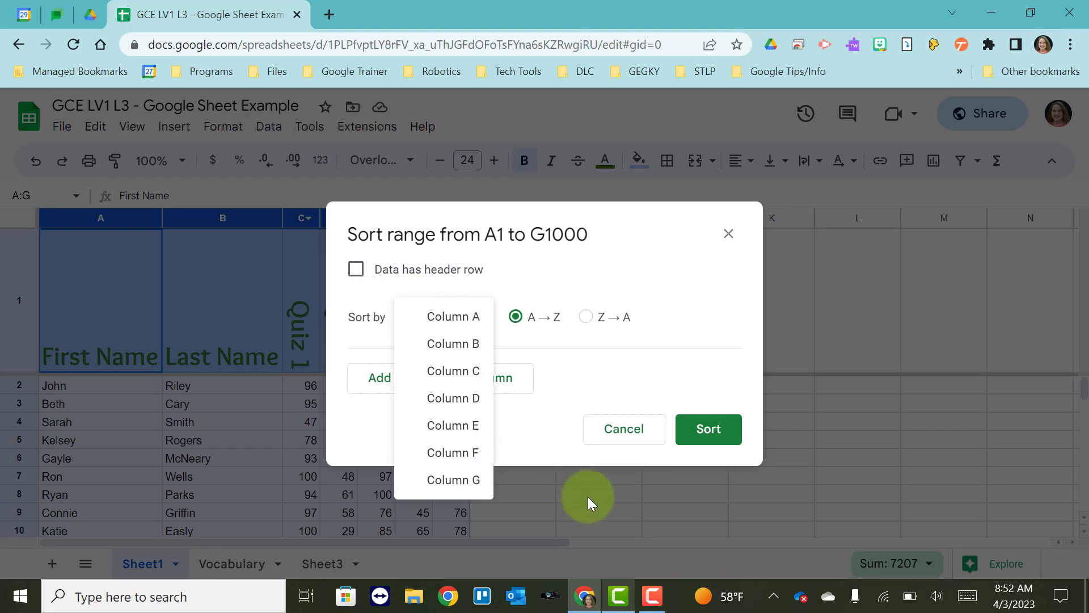
{"action": "left_click", "coordinate": [355, 269]}
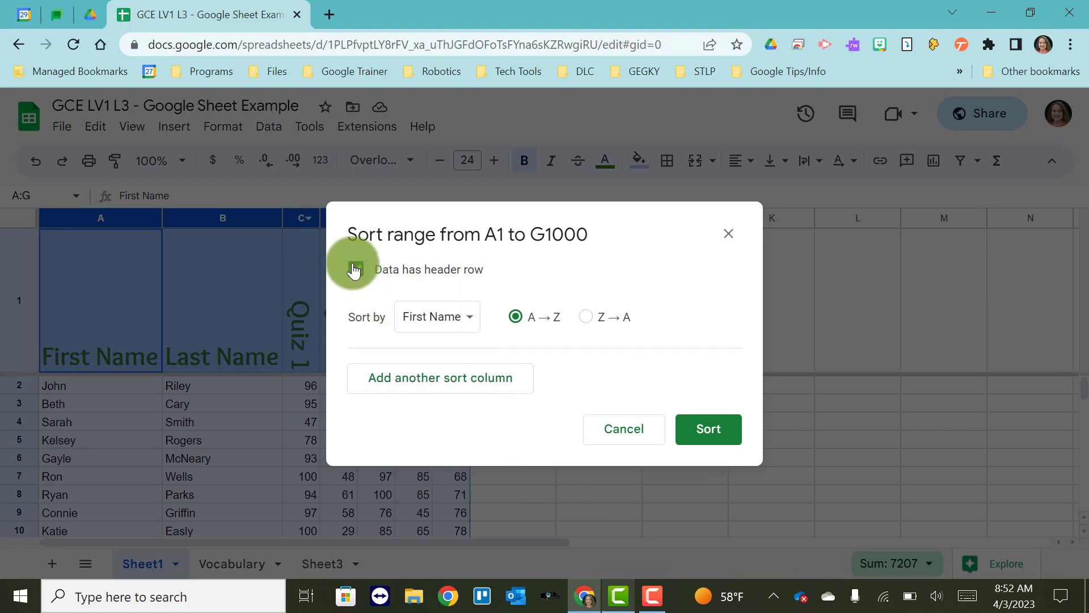
{"action": "left_click", "coordinate": [443, 339]}
{"action": "left_click", "coordinate": [446, 475]}
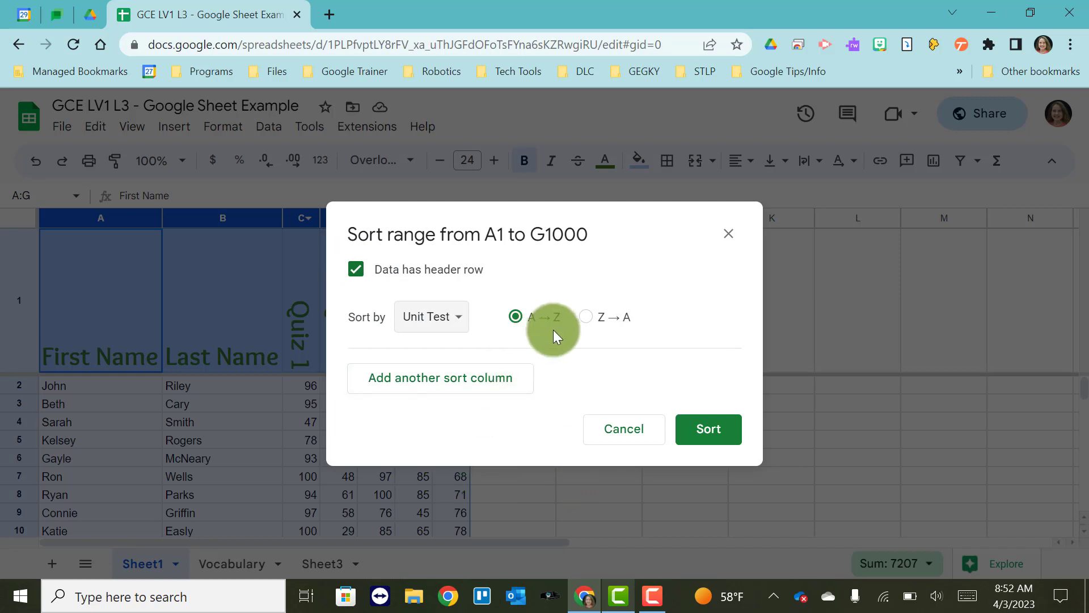
{"action": "left_click", "coordinate": [586, 317]}
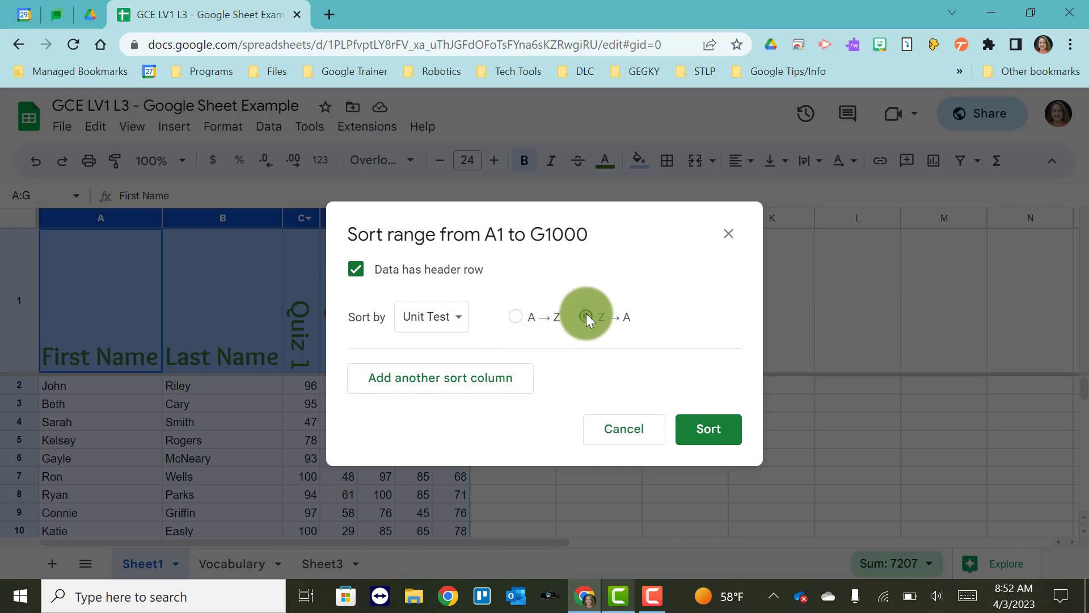
Add Last Name A to Z and First Name A to Z as further sort columns and apply the range sort
{"action": "left_click", "coordinate": [424, 394]}
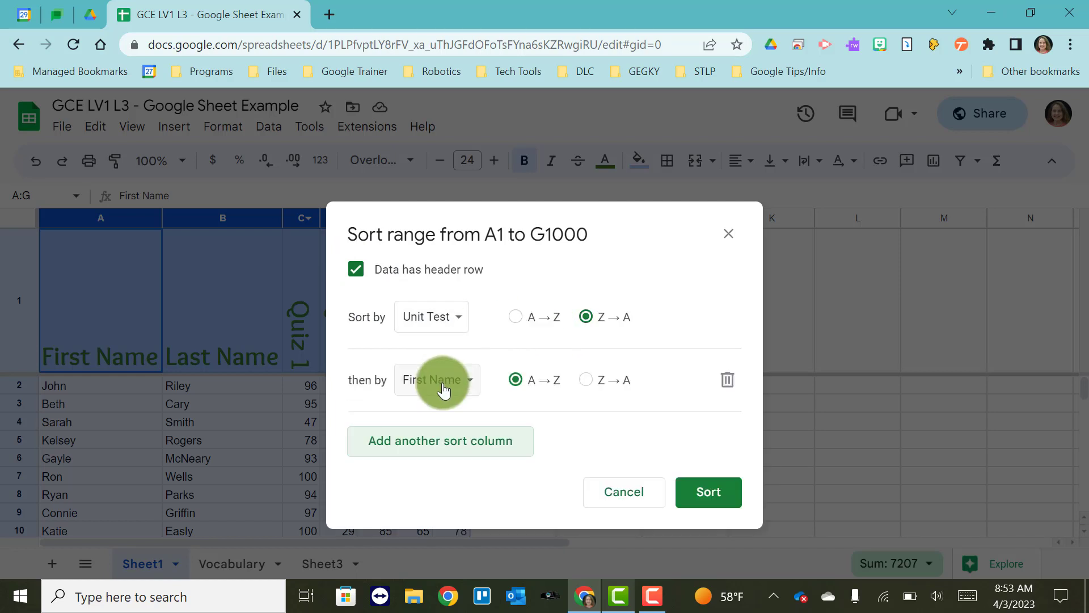
{"action": "left_click", "coordinate": [444, 391]}
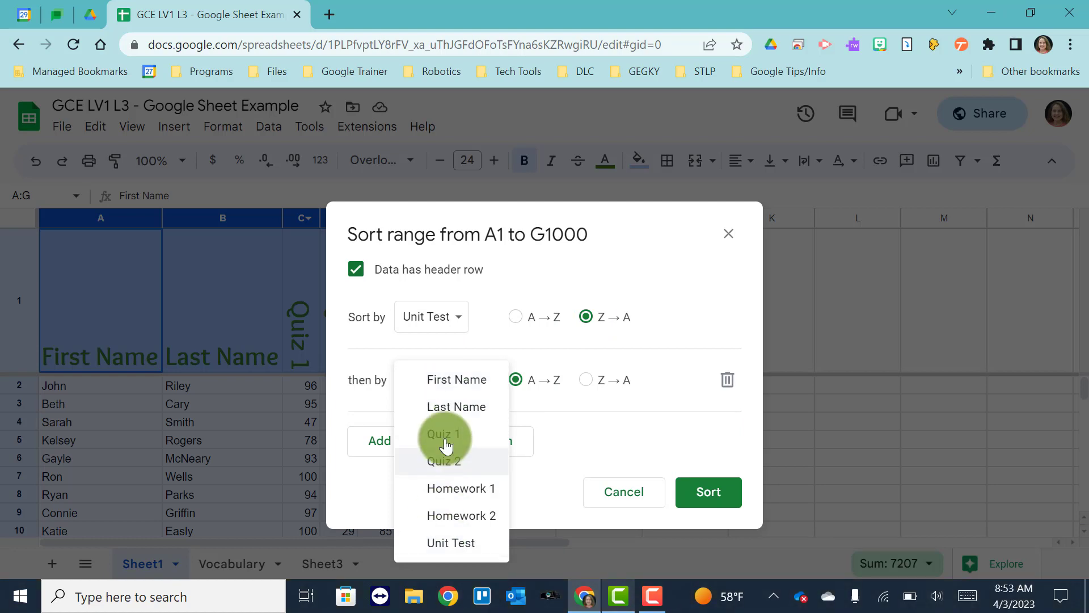
{"action": "left_click", "coordinate": [439, 413]}
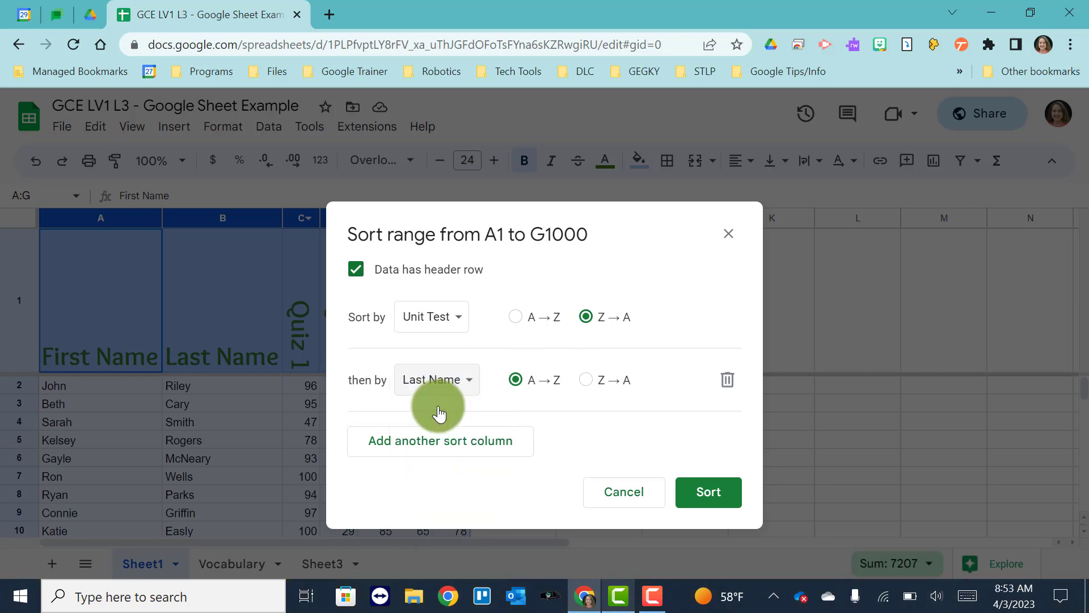
{"action": "left_click", "coordinate": [420, 443]}
{"action": "left_click", "coordinate": [444, 451]}
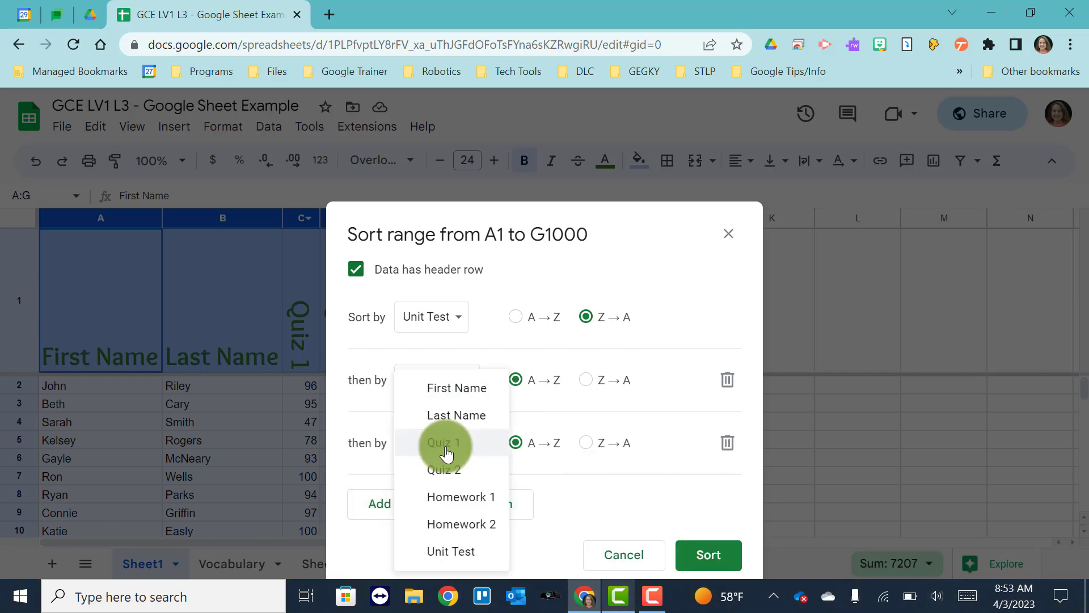
{"action": "left_click", "coordinate": [446, 386]}
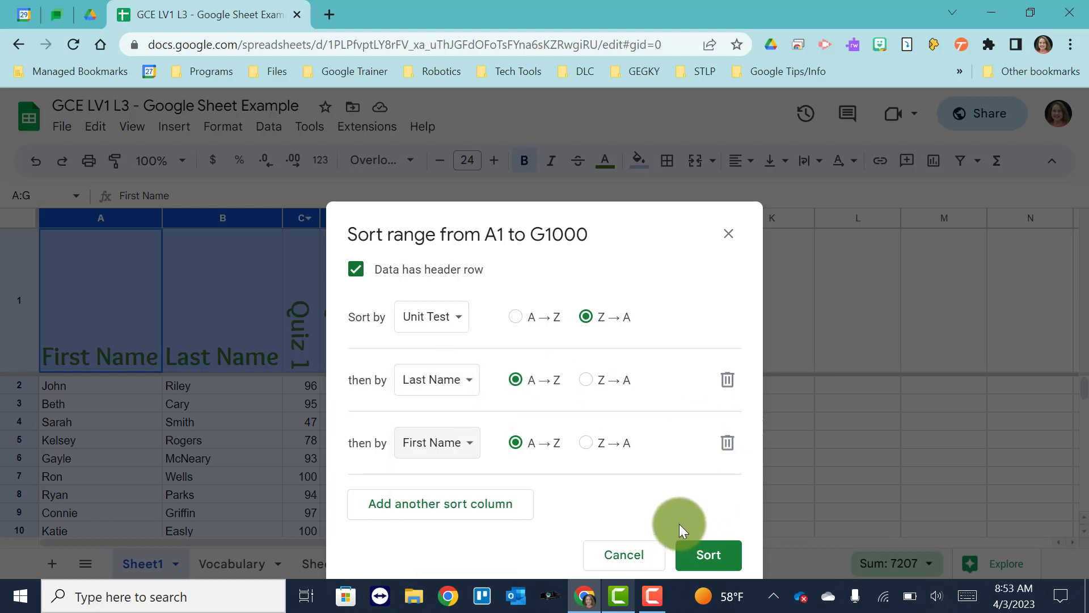
{"action": "left_click", "coordinate": [683, 555]}
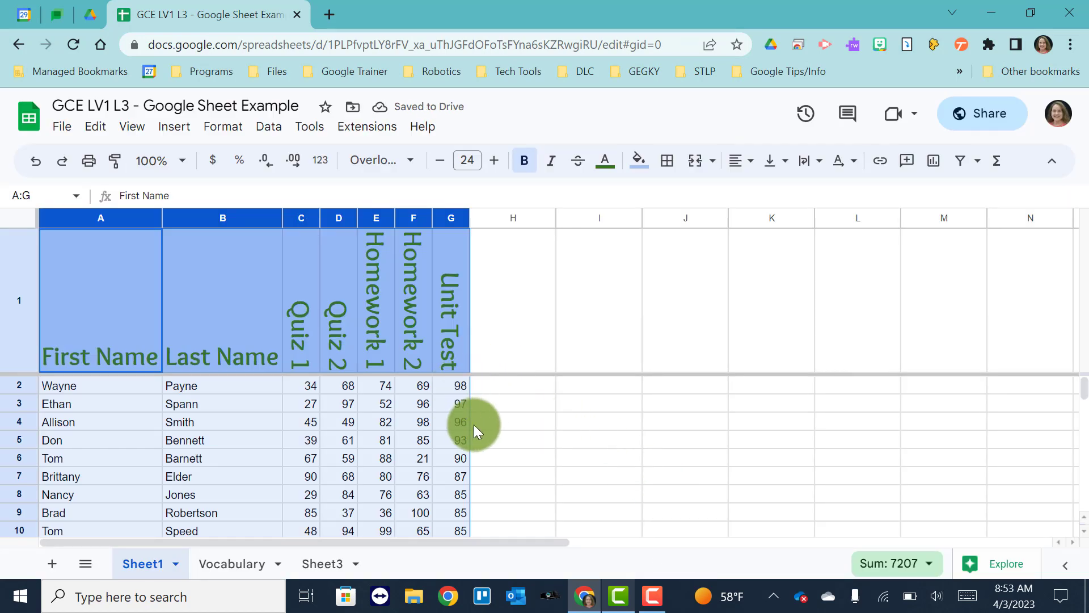
{"action": "scroll", "coordinate": [474, 425], "scroll_direction": "down", "scroll_amount": 5}
{"action": "scroll", "coordinate": [474, 425], "scroll_direction": "up", "scroll_amount": 5}
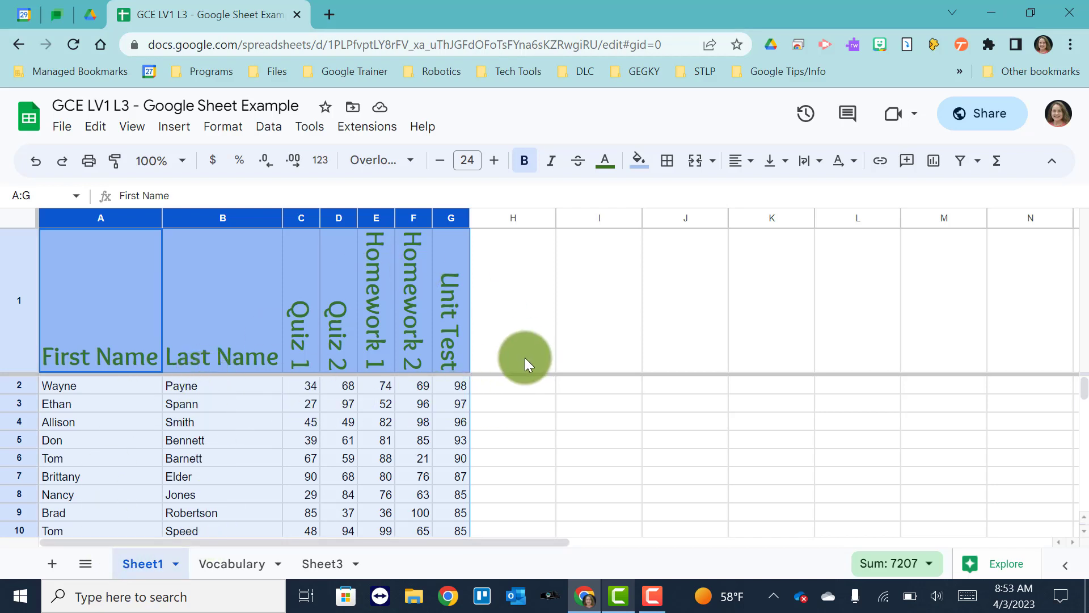
{"action": "left_click", "coordinate": [525, 389]}
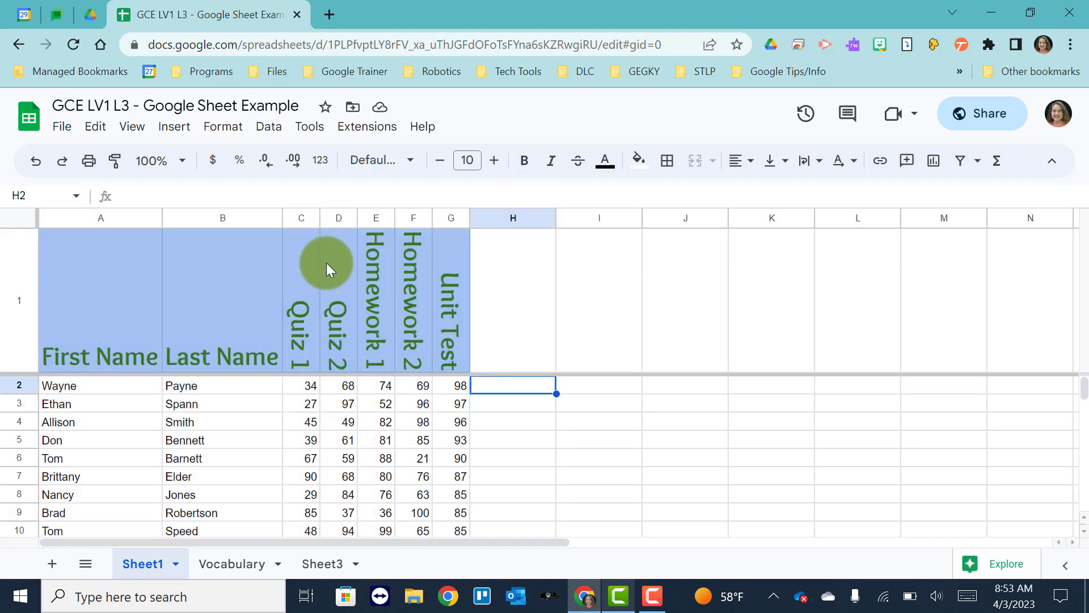
Re-sort the whole sheet A to Z by the Last Name column
{"action": "left_click", "coordinate": [273, 221]}
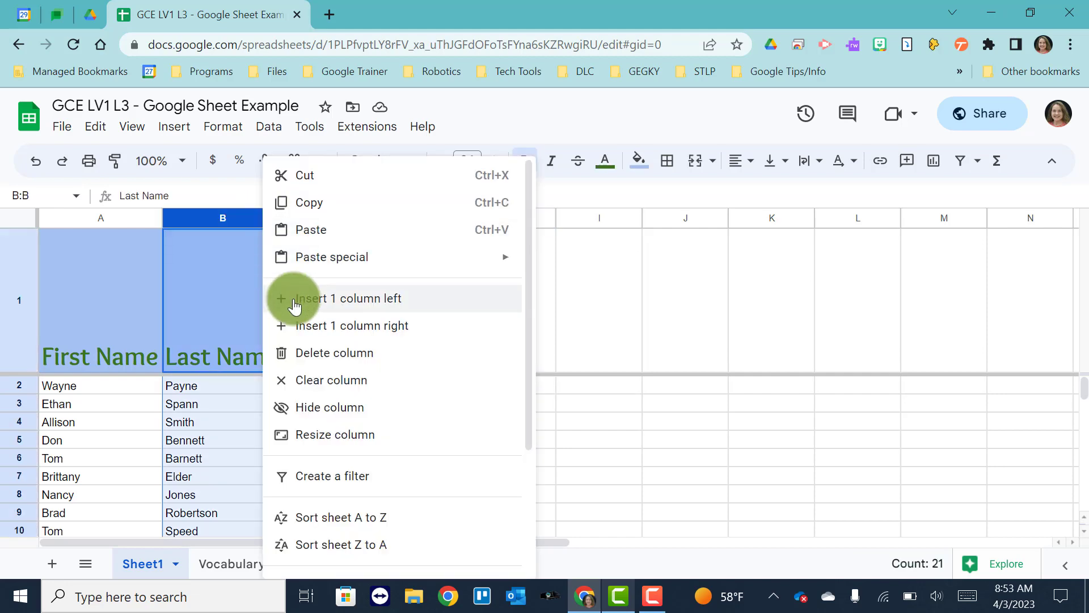
{"action": "left_click", "coordinate": [299, 529]}
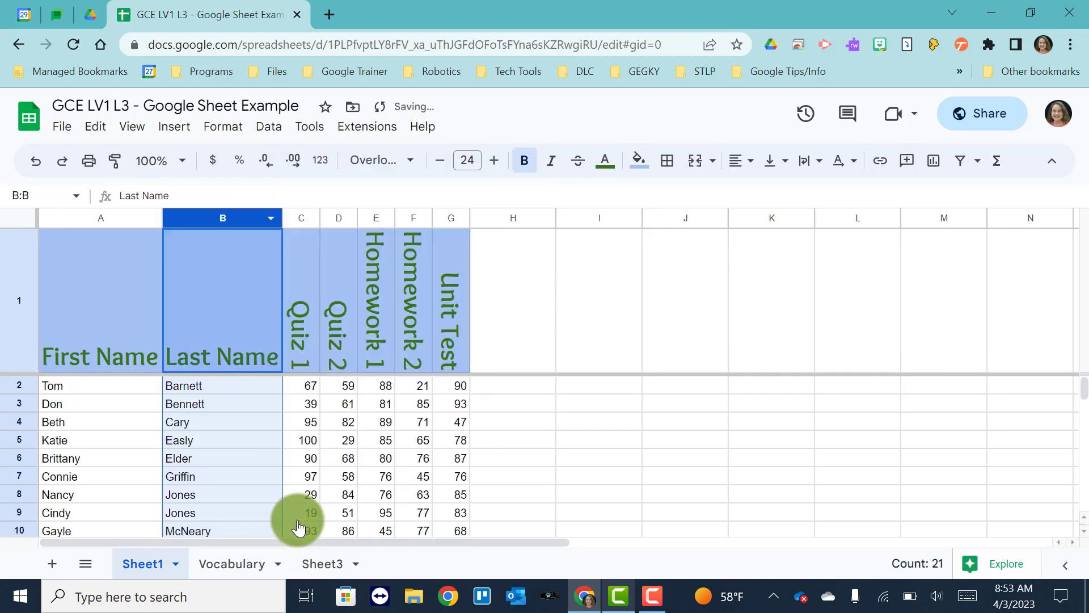
{"action": "left_click", "coordinate": [545, 451]}
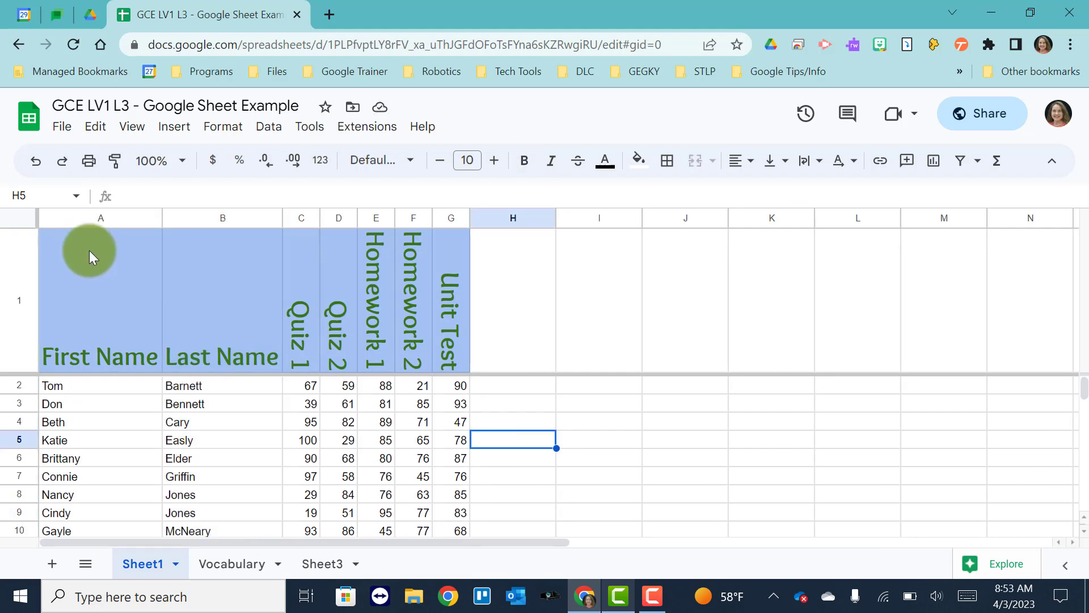
Create a filter on the student grade table, starting from the First Name header cell
{"action": "left_click", "coordinate": [107, 299]}
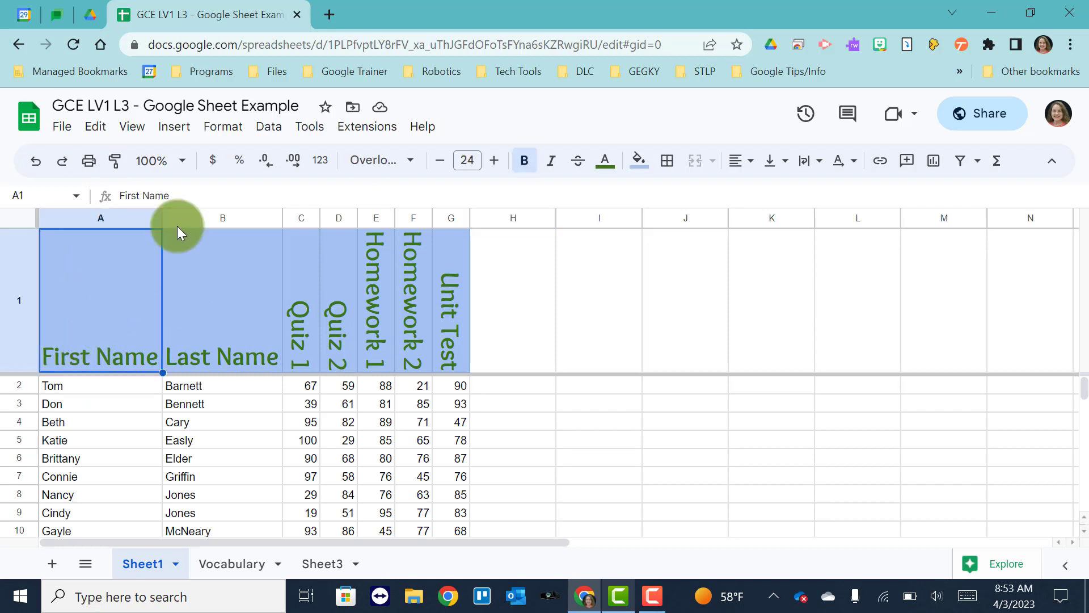
{"action": "left_click", "coordinate": [223, 127]}
{"action": "mouse_move", "coordinate": [266, 133]}
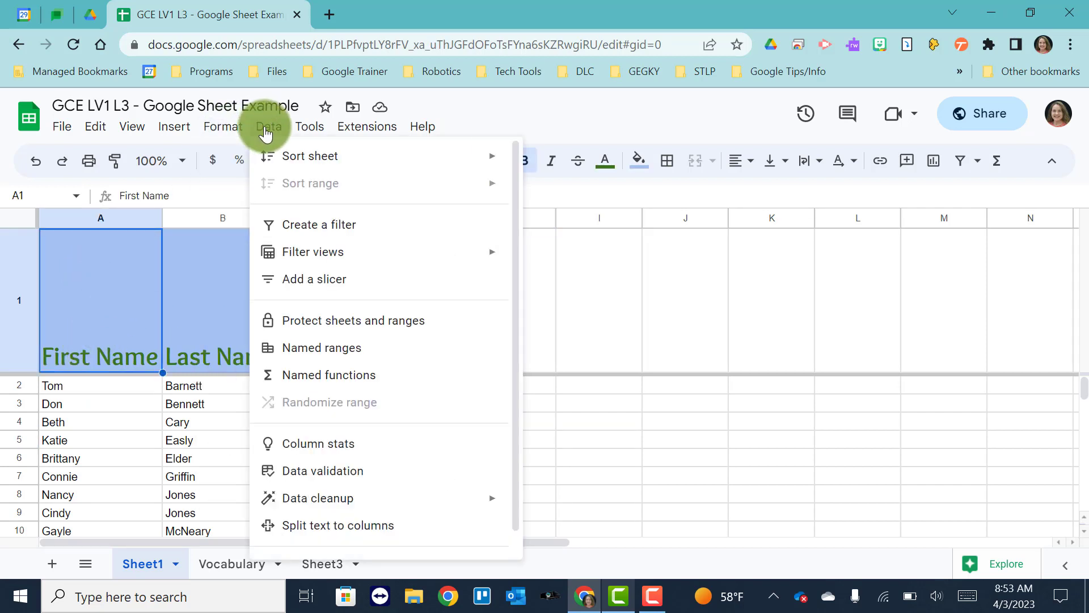
{"action": "left_click", "coordinate": [280, 225]}
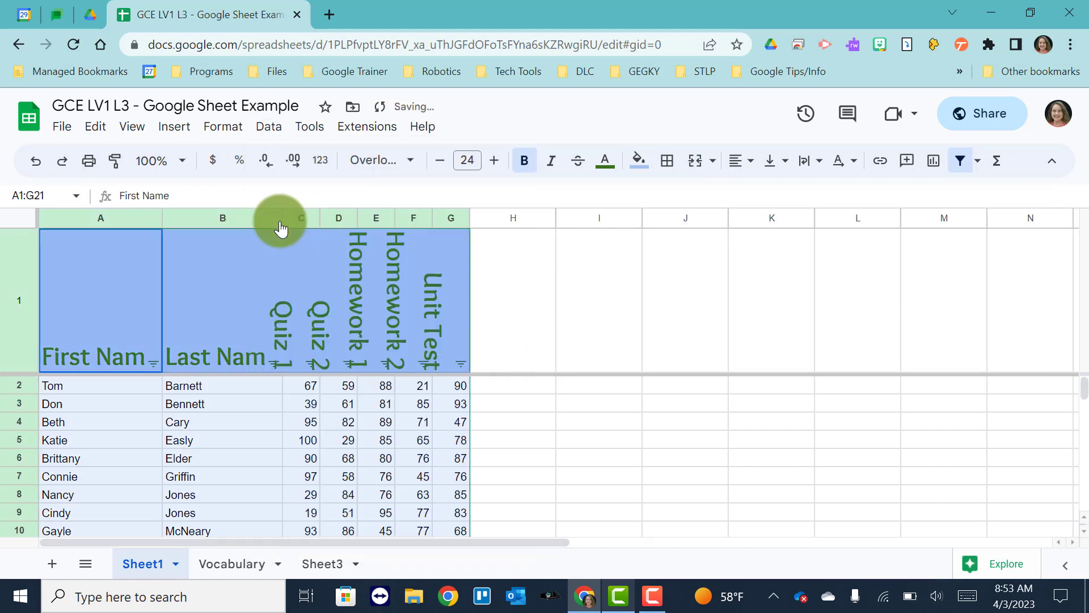
{"action": "left_click", "coordinate": [578, 442]}
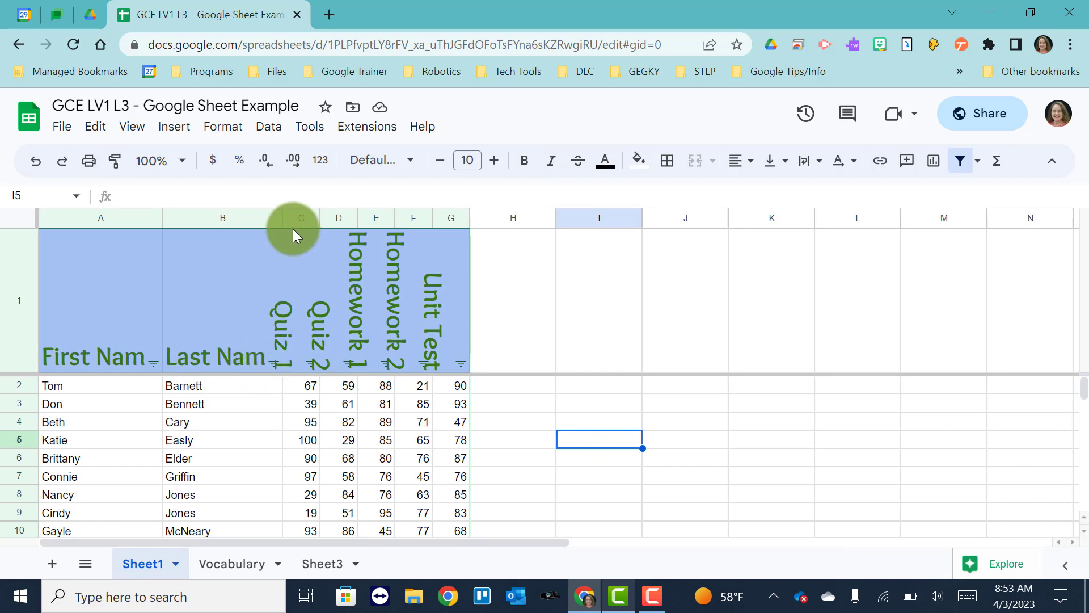
Widen the Last Name, Quiz 1 and Quiz 2 columns to make room for the filter icons beside their headers
{"action": "left_click_drag", "start_coordinate": [282, 218], "coordinate": [288, 218]}
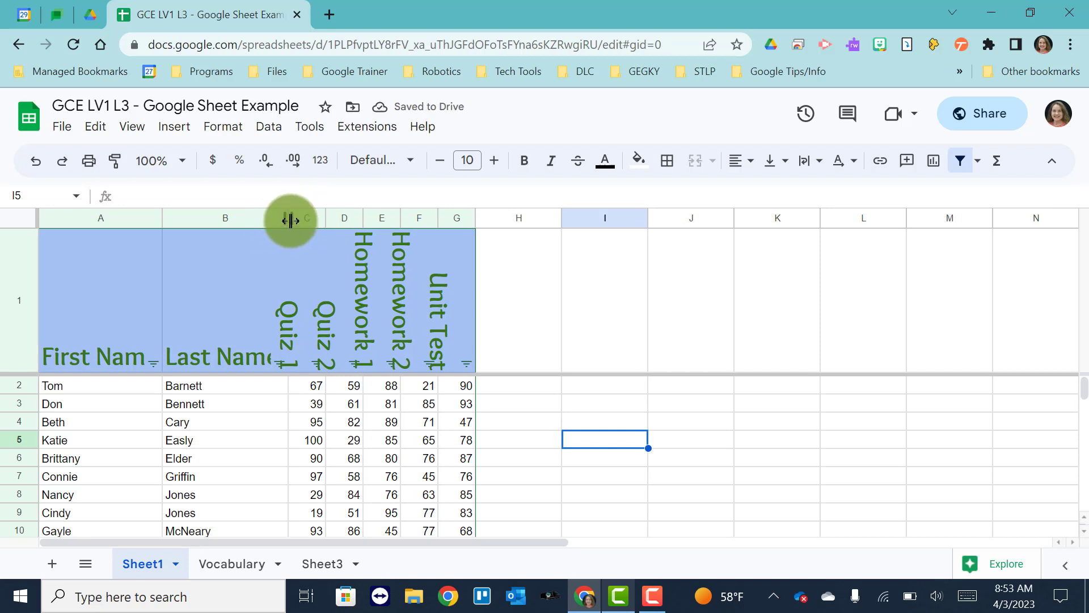
{"action": "left_click_drag", "start_coordinate": [290, 222], "coordinate": [299, 220]}
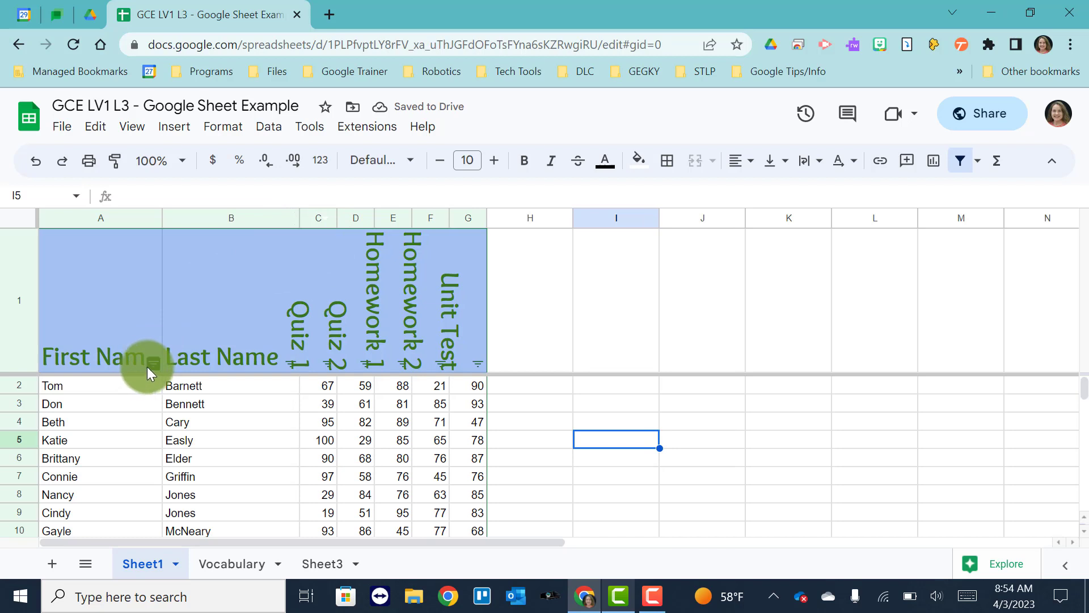
{"action": "left_click_drag", "start_coordinate": [337, 219], "coordinate": [354, 219]}
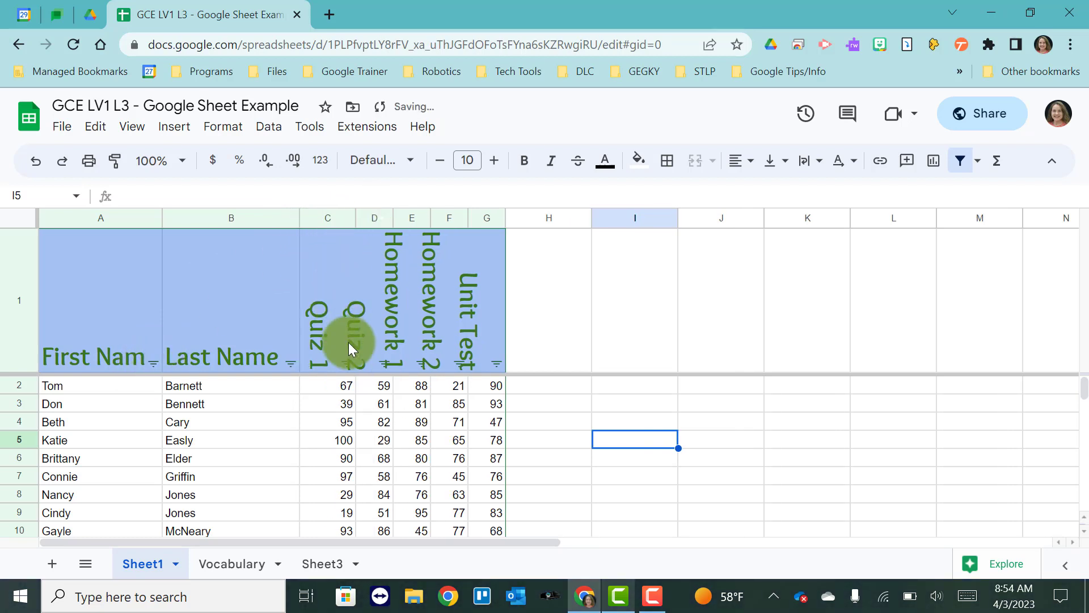
{"action": "left_click_drag", "start_coordinate": [393, 216], "coordinate": [407, 216]}
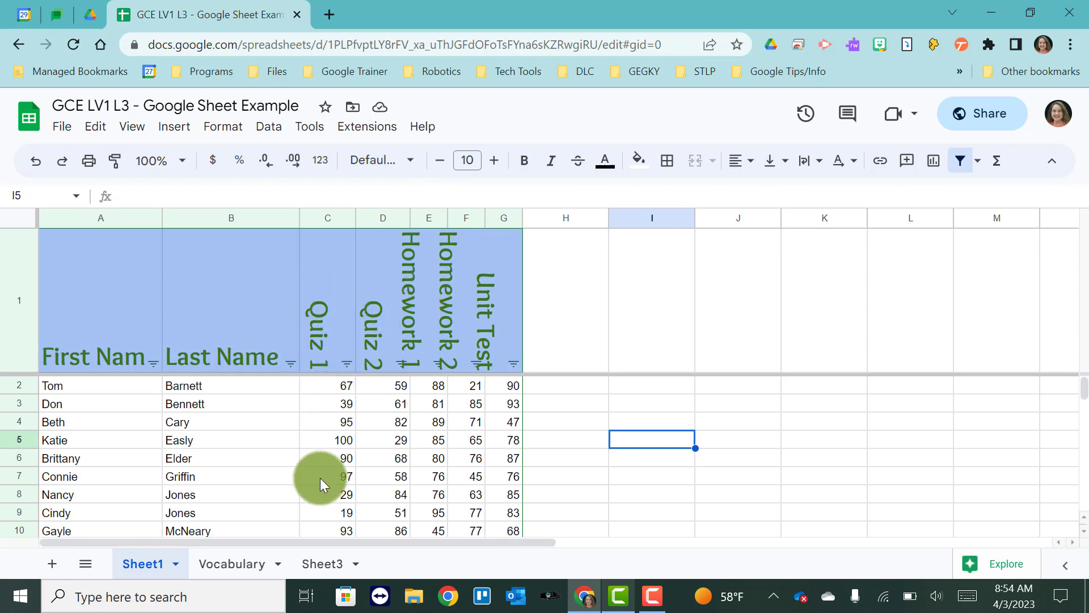
Open the Quiz 1 column's filter by values and clear all selected scores
{"action": "left_click", "coordinate": [345, 363]}
{"action": "scroll", "coordinate": [260, 478], "scroll_direction": "down", "scroll_amount": 3}
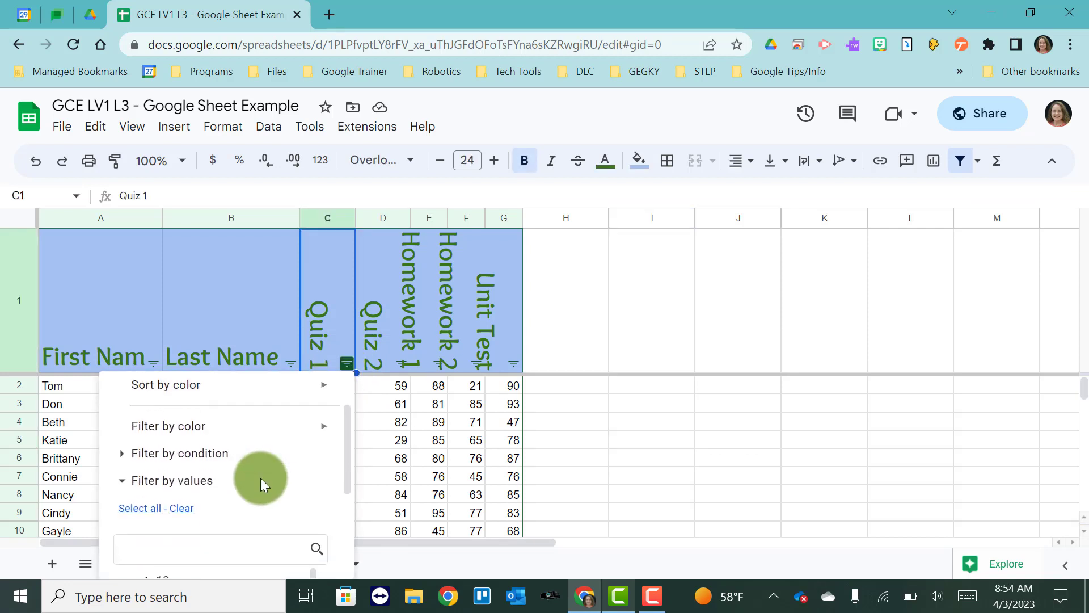
{"action": "scroll", "coordinate": [260, 478], "scroll_direction": "down", "scroll_amount": 2}
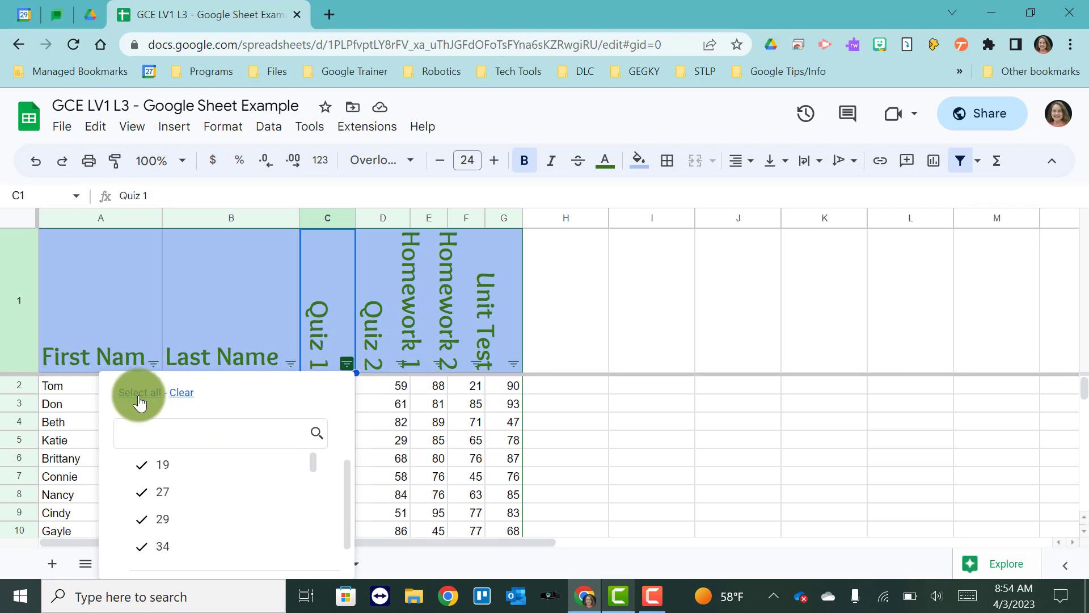
{"action": "left_click", "coordinate": [181, 392]}
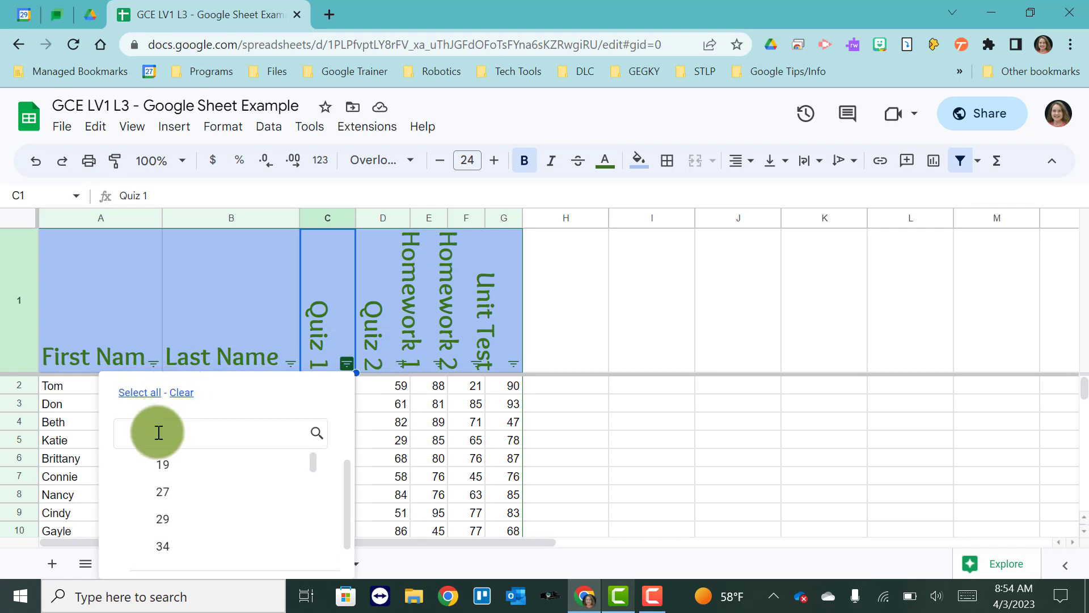
Filter the Quiz 1 column to show only the scores 90, 93, 94, 95, 96, 97 and 100
{"action": "scroll", "coordinate": [151, 479], "scroll_direction": "down", "scroll_amount": 3}
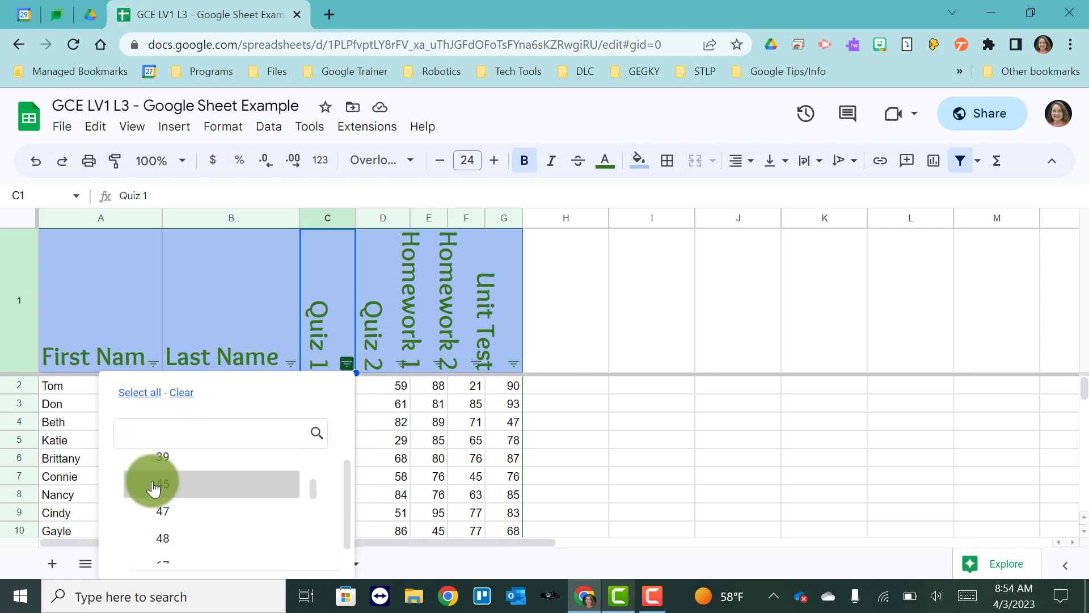
{"action": "scroll", "coordinate": [153, 487], "scroll_direction": "down", "scroll_amount": 4}
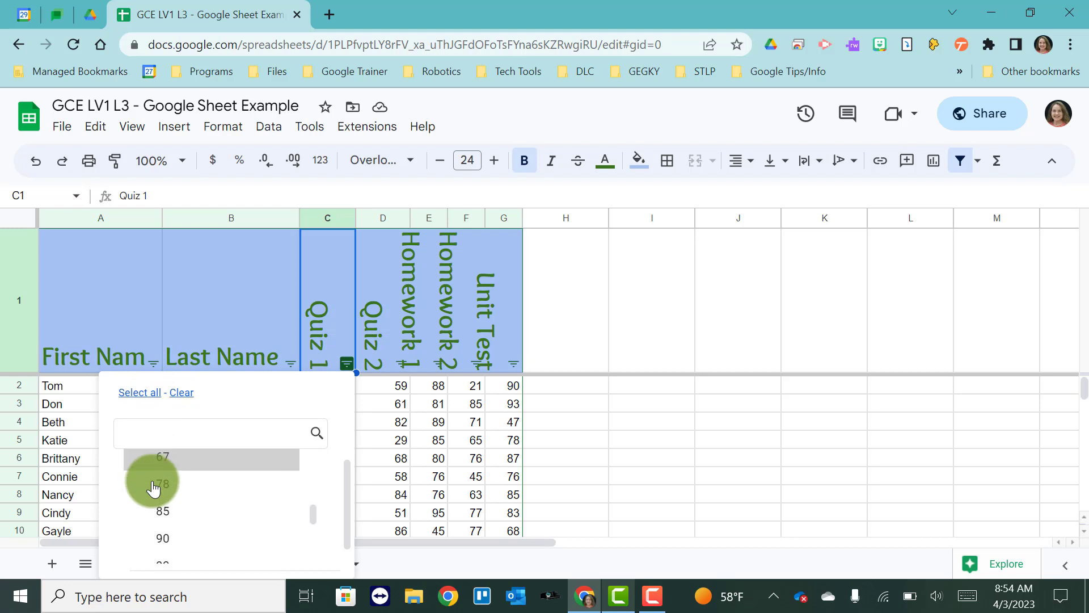
{"action": "scroll", "coordinate": [153, 487], "scroll_direction": "down", "scroll_amount": 2}
{"action": "left_click", "coordinate": [152, 482]}
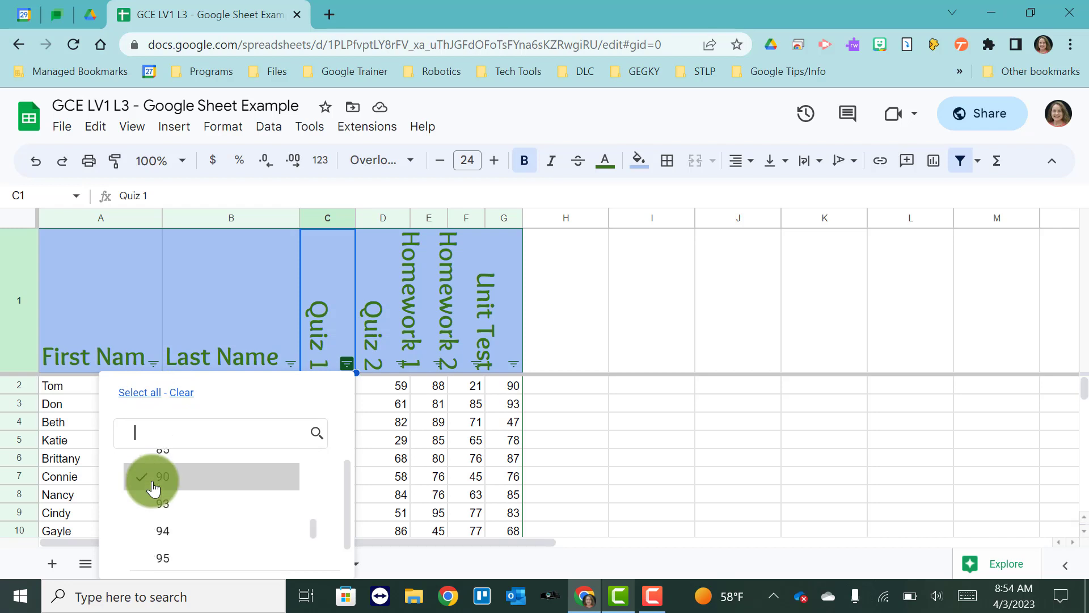
{"action": "left_click", "coordinate": [150, 505]}
{"action": "left_click", "coordinate": [145, 534]}
{"action": "scroll", "coordinate": [145, 533], "scroll_direction": "down", "scroll_amount": 1}
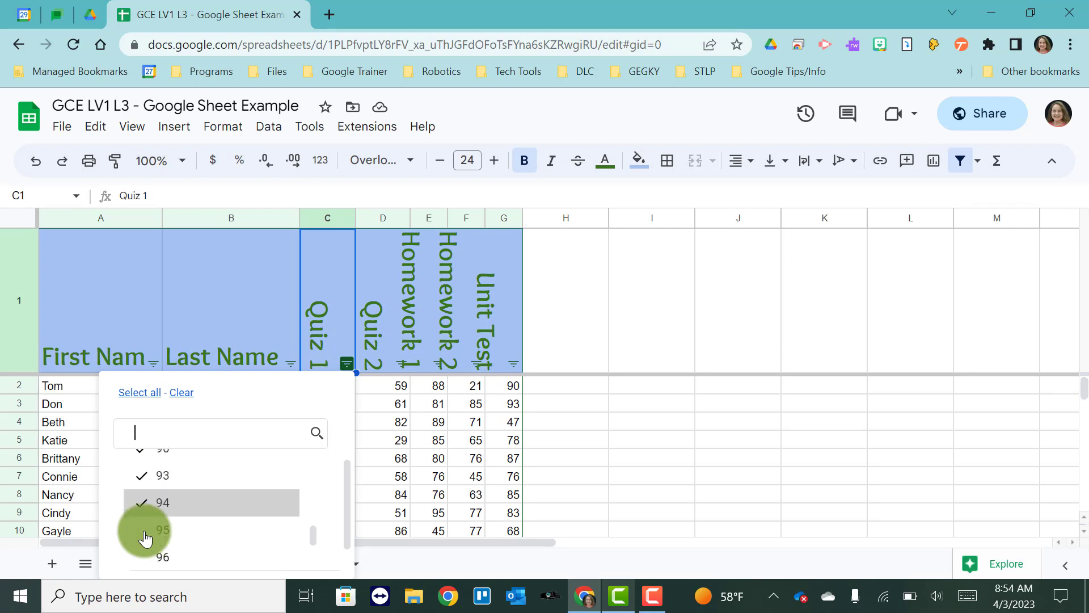
{"action": "left_click", "coordinate": [145, 515]}
{"action": "left_click", "coordinate": [143, 542]}
{"action": "scroll", "coordinate": [144, 547], "scroll_direction": "down", "scroll_amount": 2}
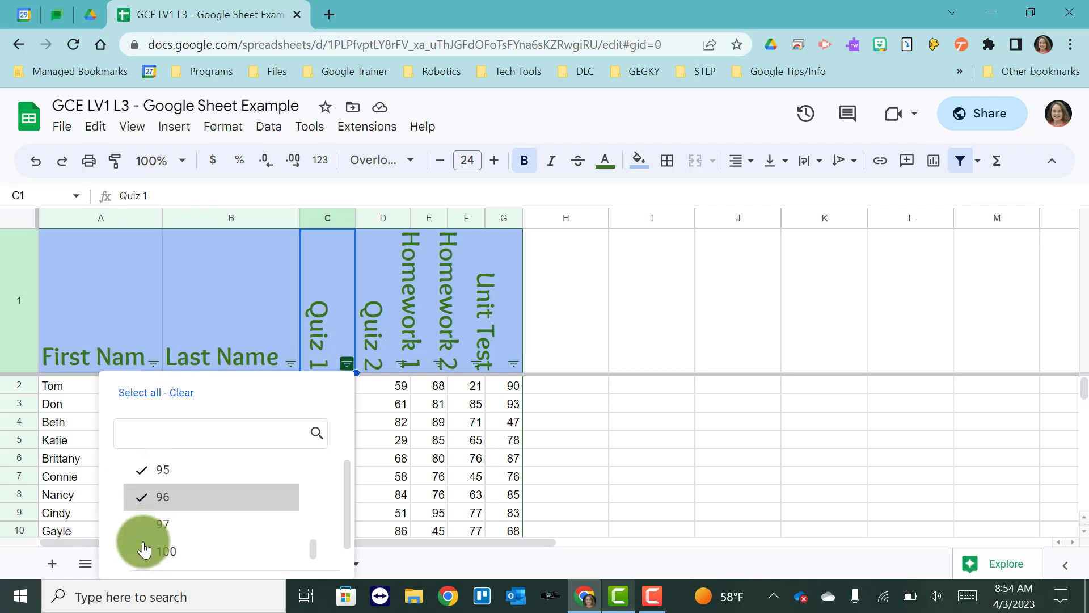
{"action": "left_click", "coordinate": [142, 529]}
{"action": "left_click", "coordinate": [143, 553]}
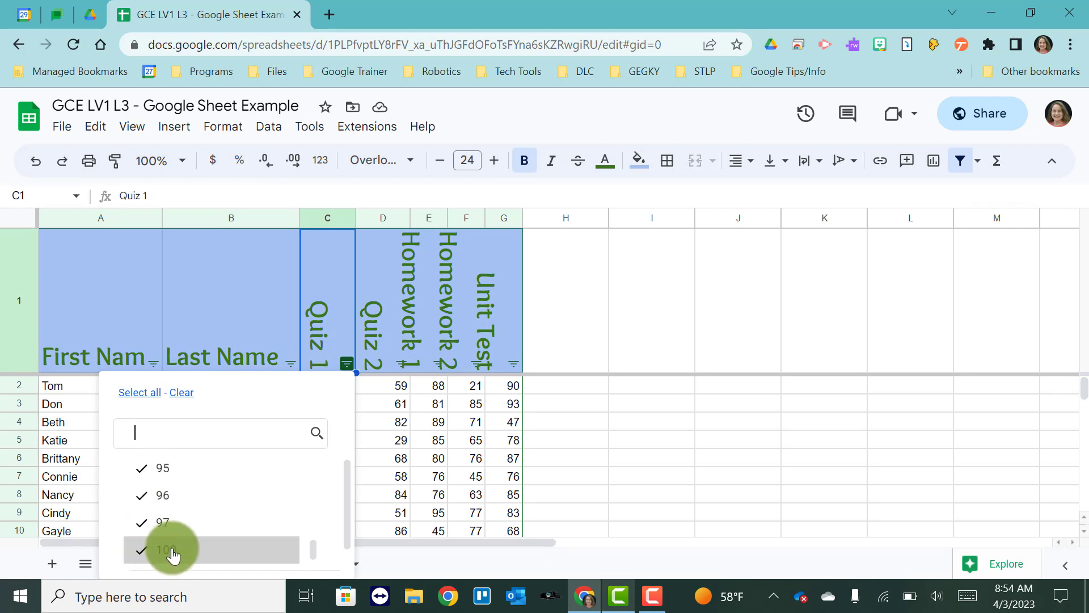
{"action": "scroll", "coordinate": [304, 501], "scroll_direction": "down", "scroll_amount": 2}
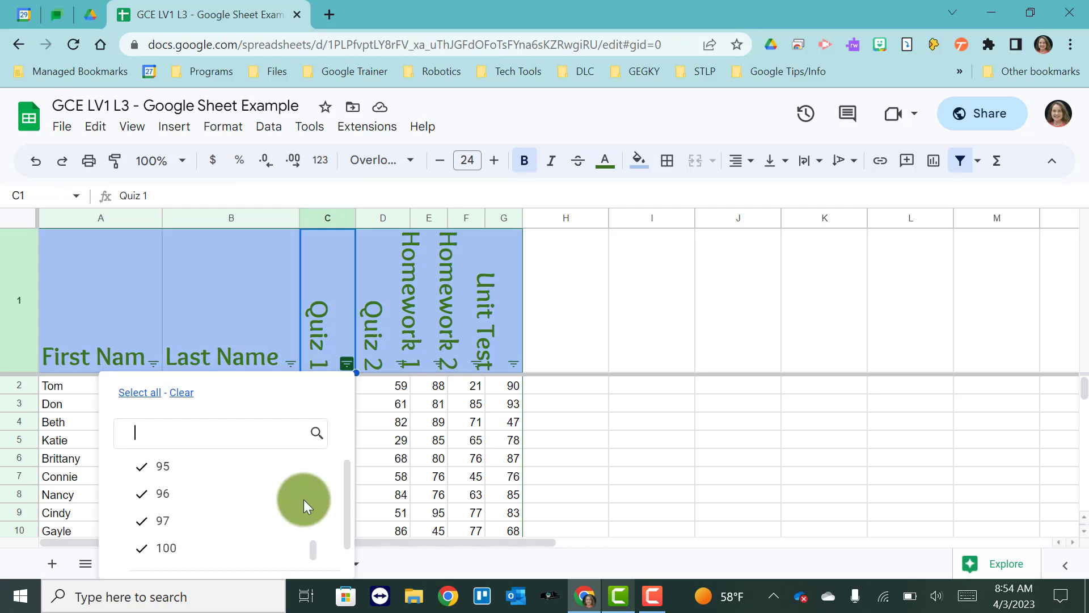
{"action": "left_click", "coordinate": [300, 549]}
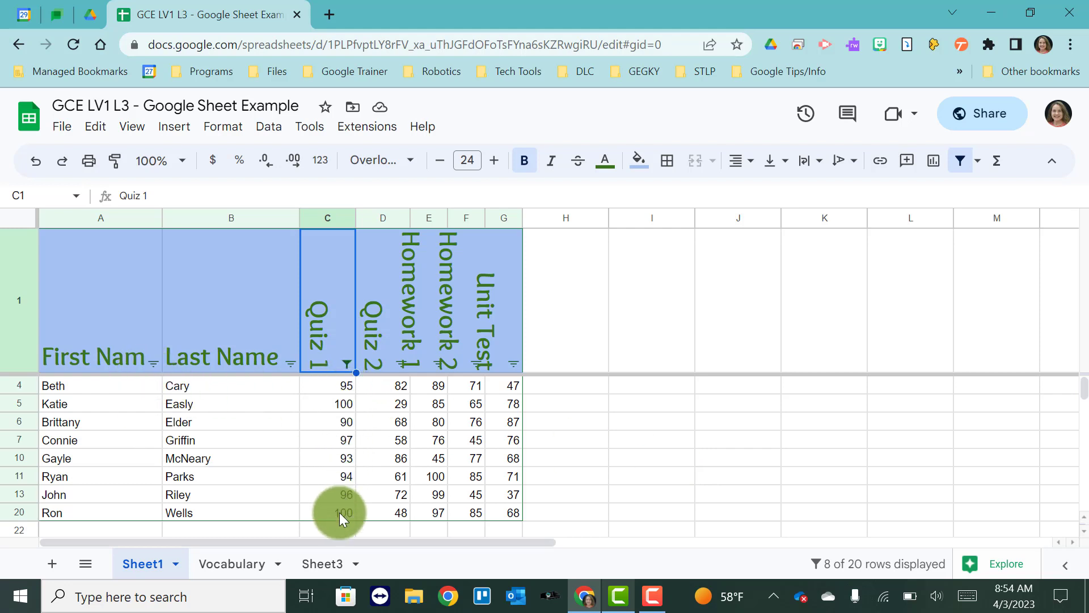
Reset the Quiz 1 filter by selecting all of its values again and applying the change
{"action": "left_click", "coordinate": [345, 361]}
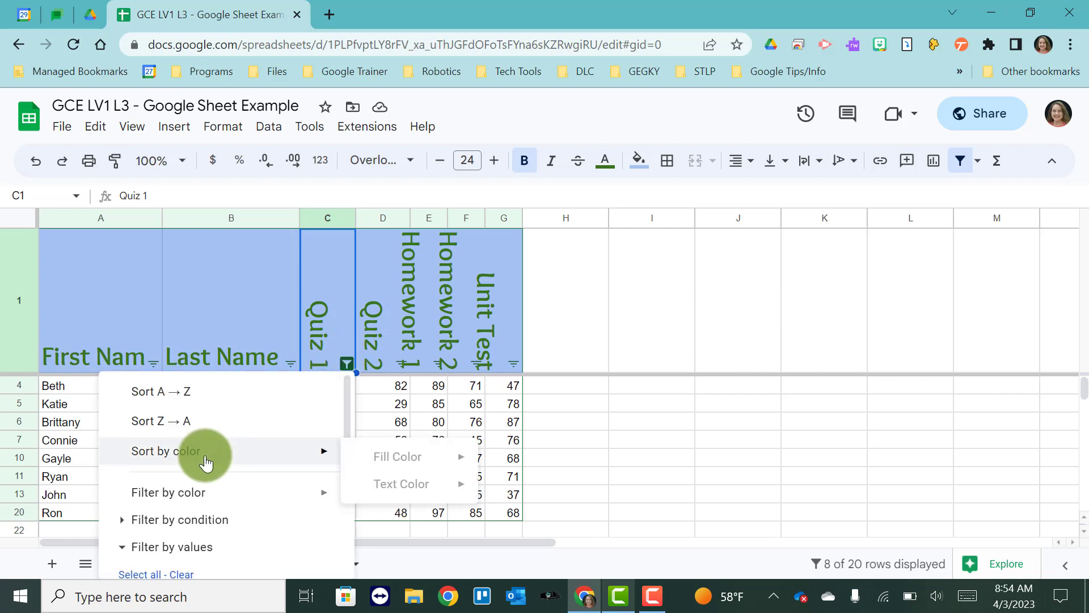
{"action": "scroll", "coordinate": [170, 488], "scroll_direction": "down", "scroll_amount": 1}
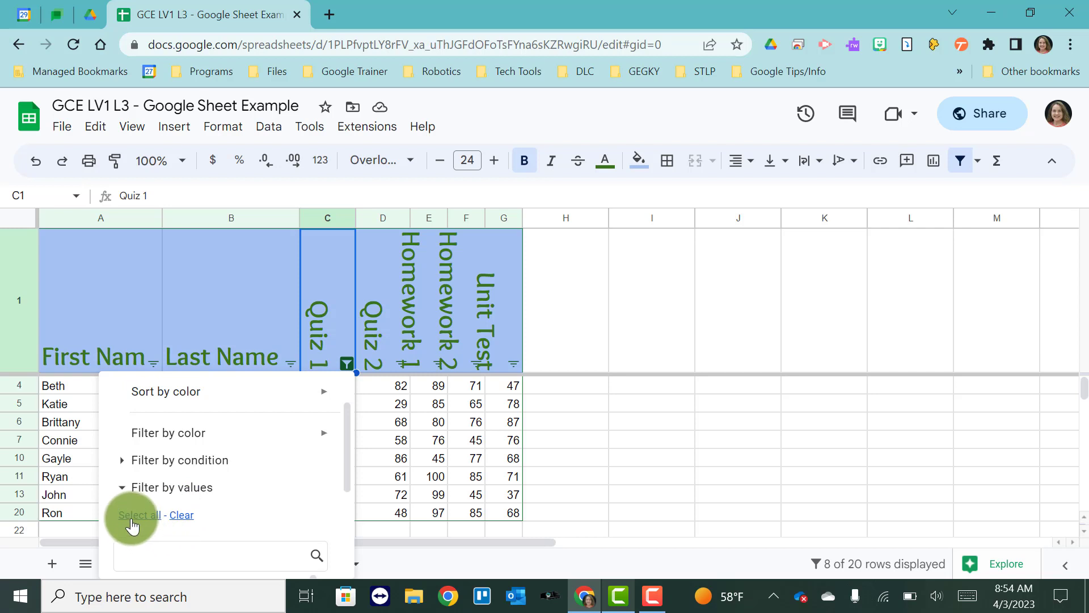
{"action": "scroll", "coordinate": [223, 497], "scroll_direction": "down", "scroll_amount": 3}
{"action": "scroll", "coordinate": [222, 497], "scroll_direction": "up", "scroll_amount": 2}
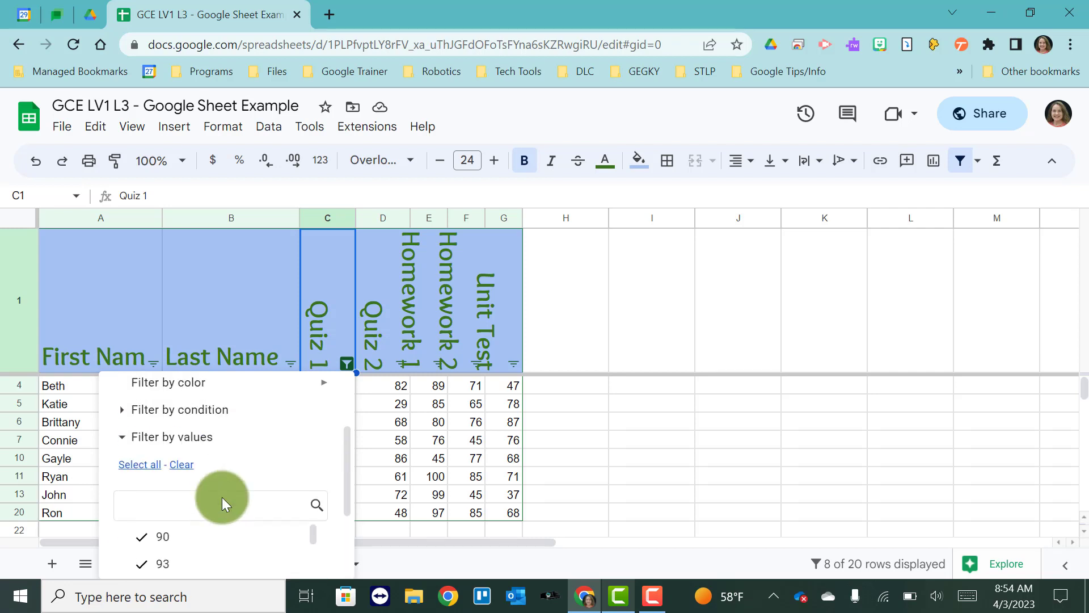
{"action": "left_click", "coordinate": [180, 465]}
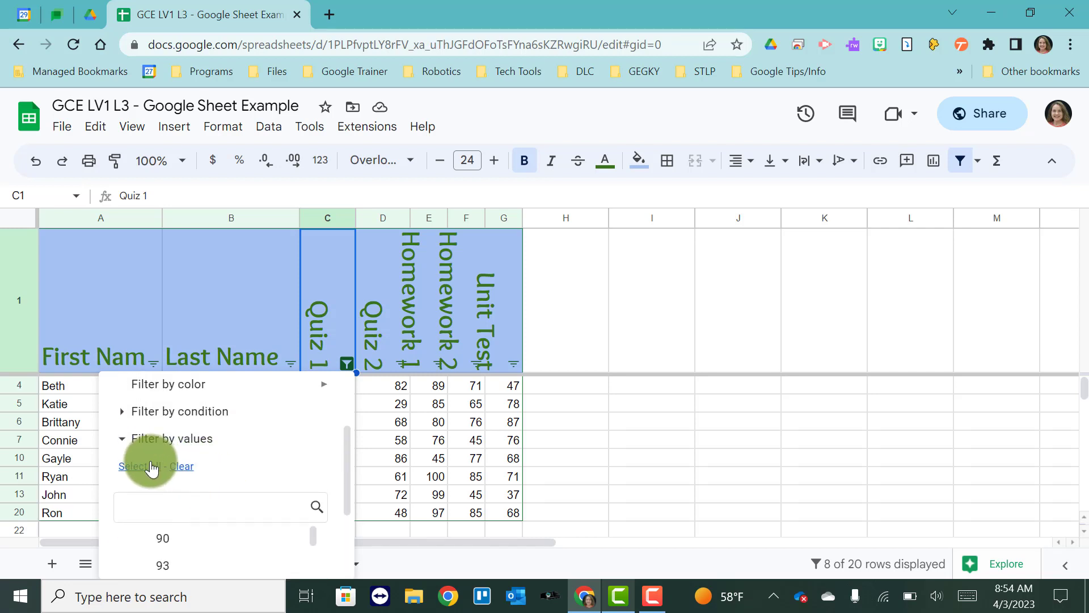
{"action": "left_click", "coordinate": [152, 469]}
{"action": "scroll", "coordinate": [229, 501], "scroll_direction": "down", "scroll_amount": 3}
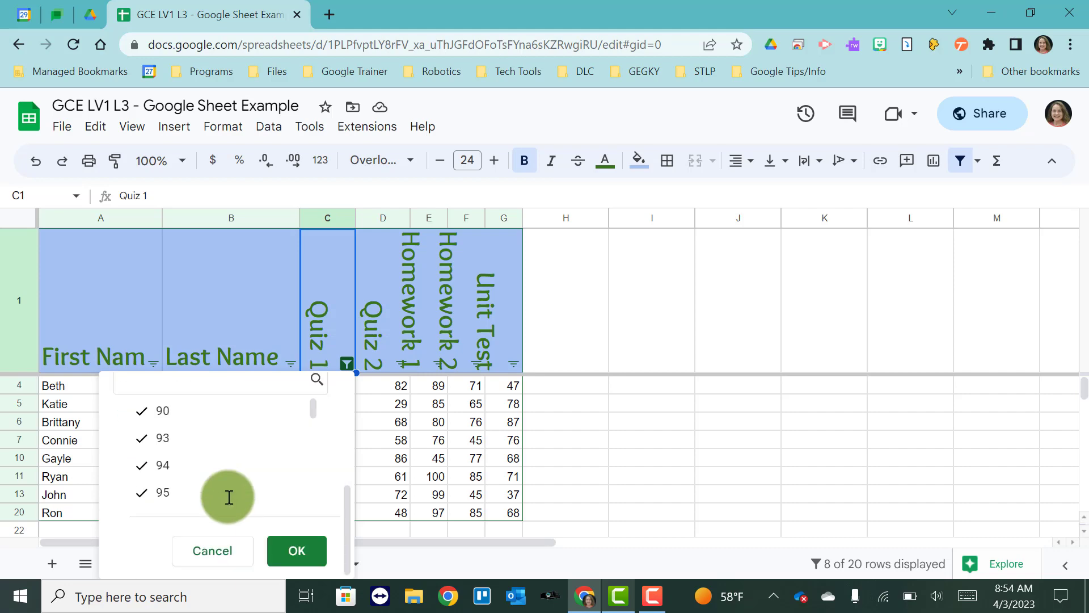
{"action": "left_click", "coordinate": [289, 565]}
{"action": "scroll", "coordinate": [353, 450], "scroll_direction": "down", "scroll_amount": 3}
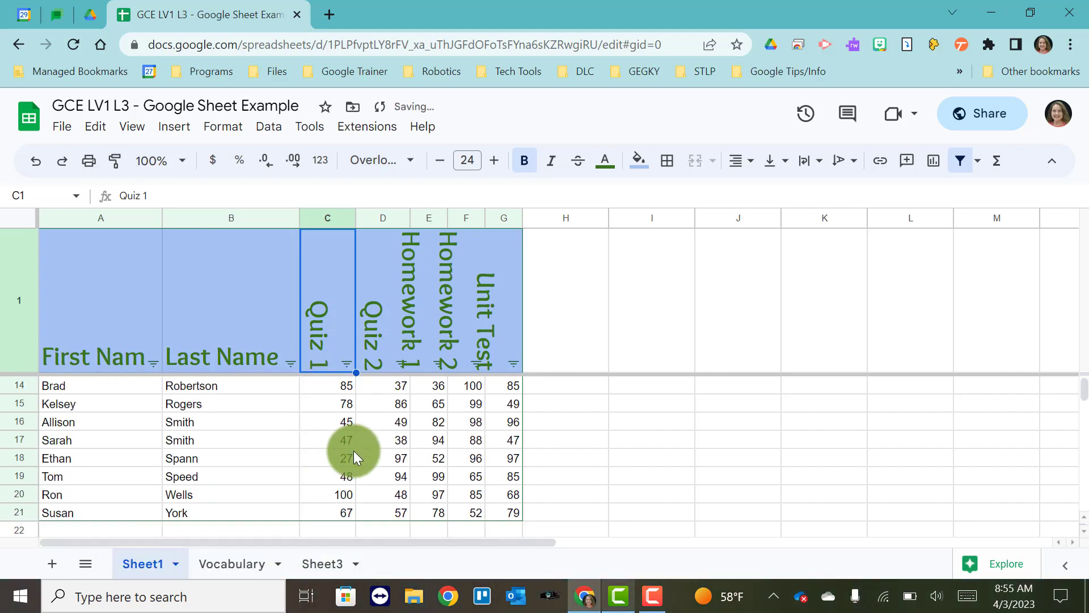
{"action": "scroll", "coordinate": [353, 450], "scroll_direction": "down", "scroll_amount": 2}
{"action": "scroll", "coordinate": [353, 450], "scroll_direction": "up", "scroll_amount": 6}
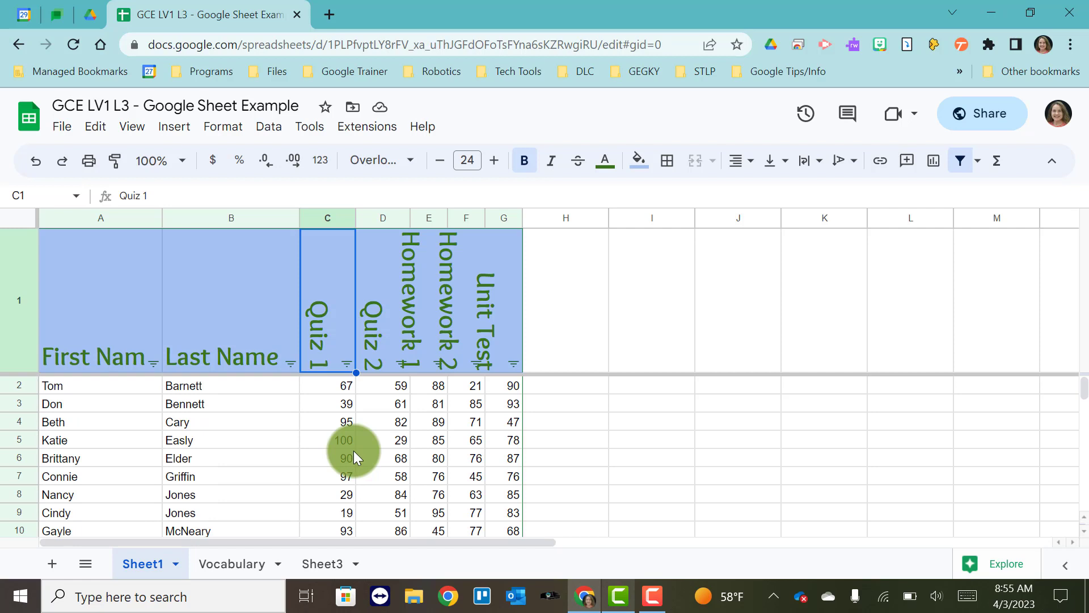
Filter the Last Name column by values to show only the three students in rows 2, 4 and 6
{"action": "left_click", "coordinate": [292, 362]}
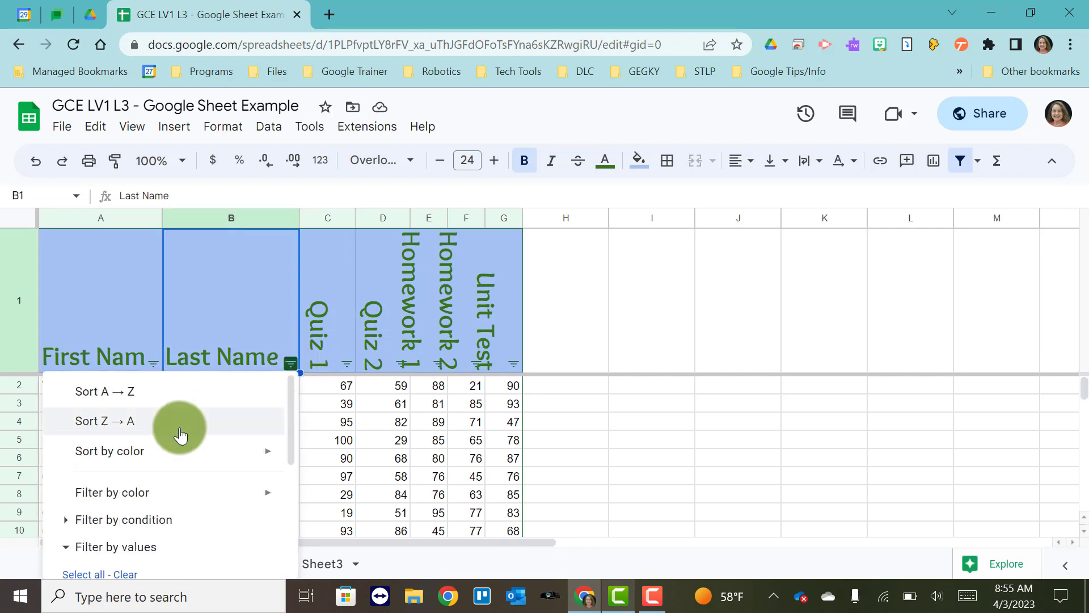
{"action": "scroll", "coordinate": [181, 433], "scroll_direction": "down", "scroll_amount": 2}
{"action": "scroll", "coordinate": [181, 435], "scroll_direction": "down", "scroll_amount": 2}
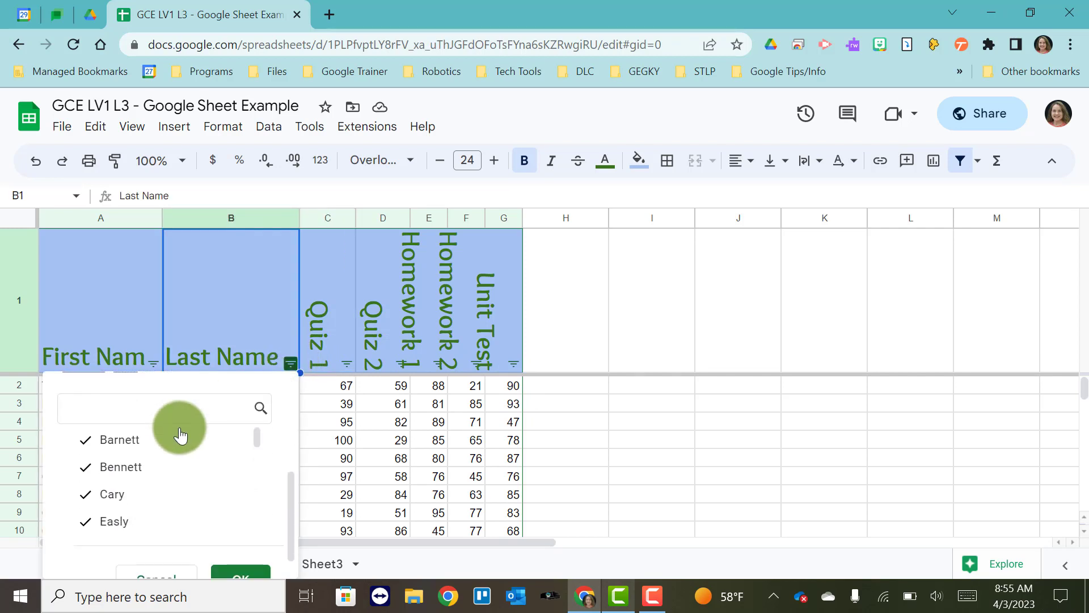
{"action": "scroll", "coordinate": [177, 428], "scroll_direction": "up", "scroll_amount": 1}
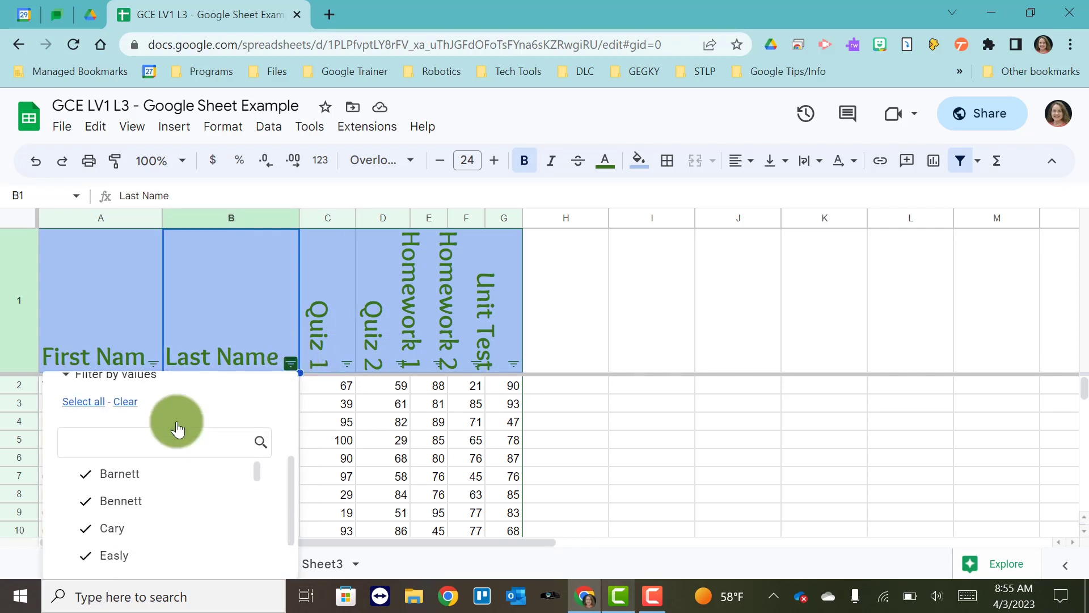
{"action": "left_click", "coordinate": [125, 401]}
{"action": "left_click", "coordinate": [114, 476]}
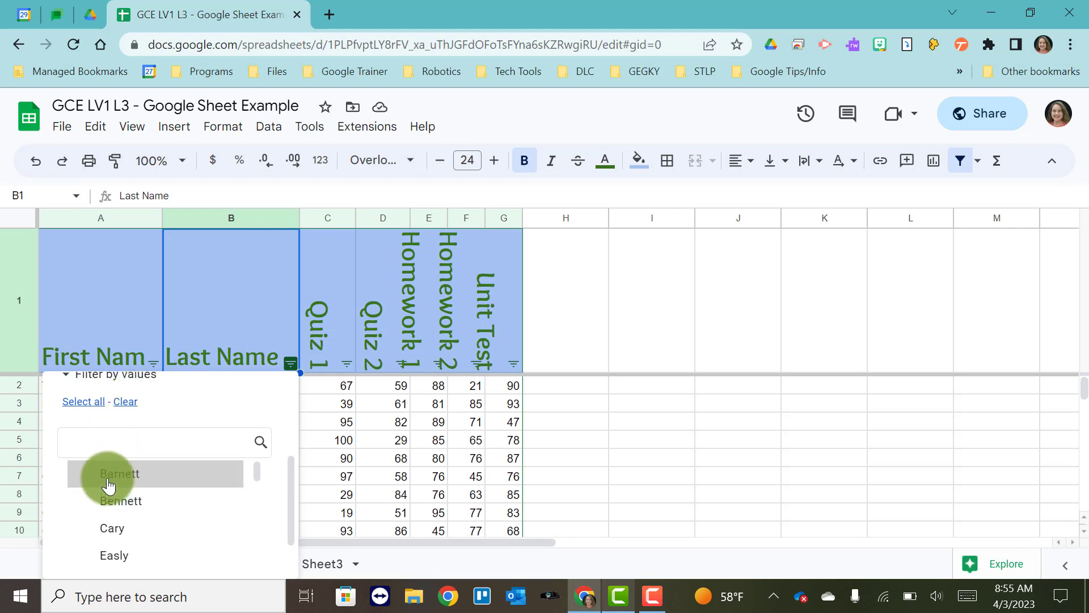
{"action": "left_click", "coordinate": [102, 530]}
{"action": "scroll", "coordinate": [101, 525], "scroll_direction": "down", "scroll_amount": 1}
{"action": "left_click", "coordinate": [102, 526]}
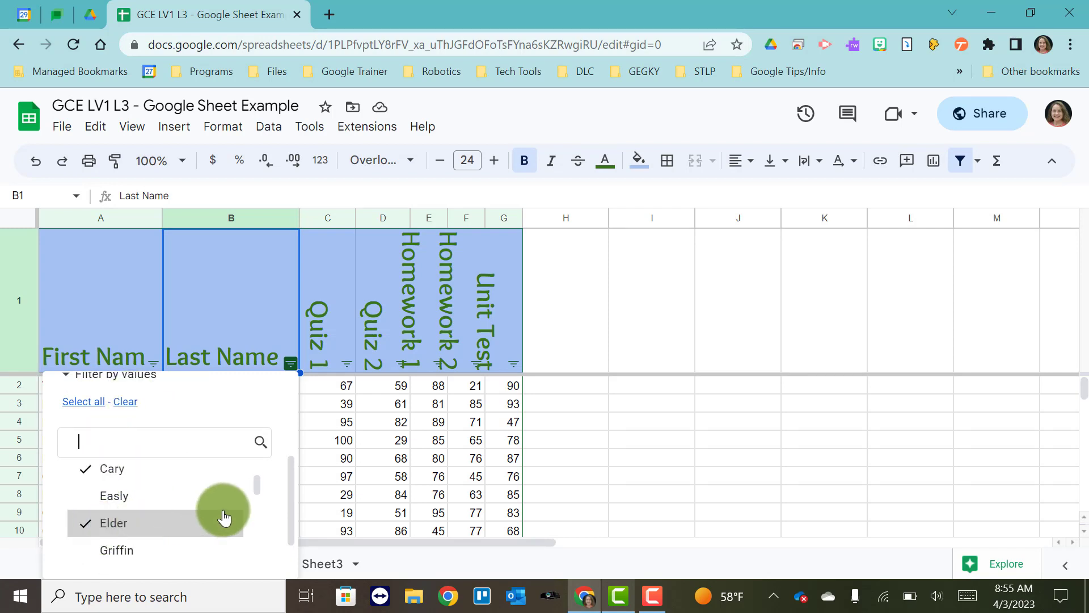
{"action": "scroll", "coordinate": [223, 516], "scroll_direction": "down", "scroll_amount": 2}
{"action": "scroll", "coordinate": [223, 513], "scroll_direction": "down", "scroll_amount": 5}
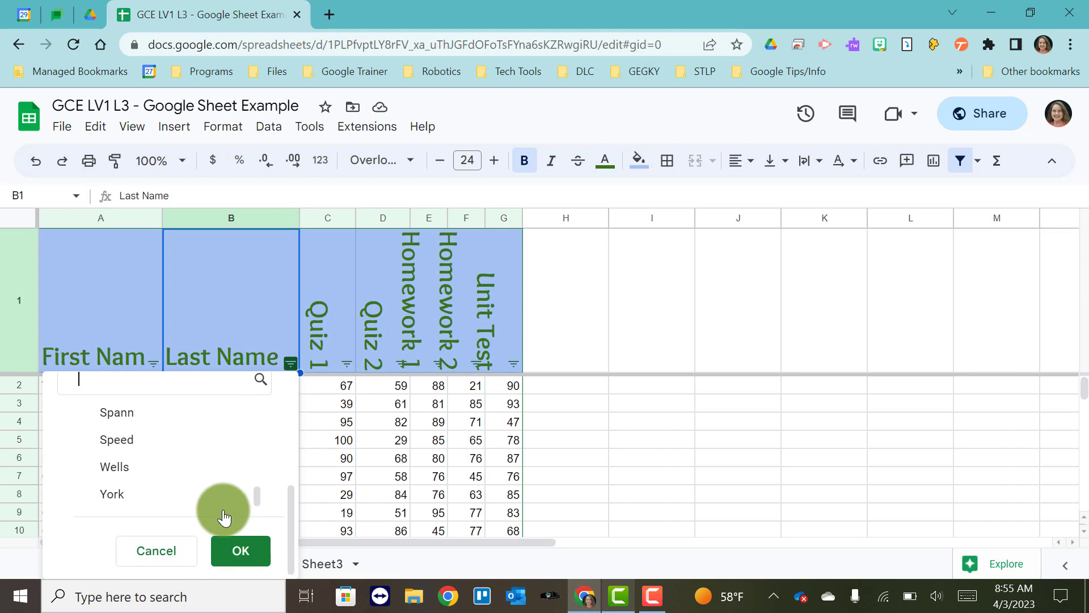
{"action": "left_click", "coordinate": [236, 553]}
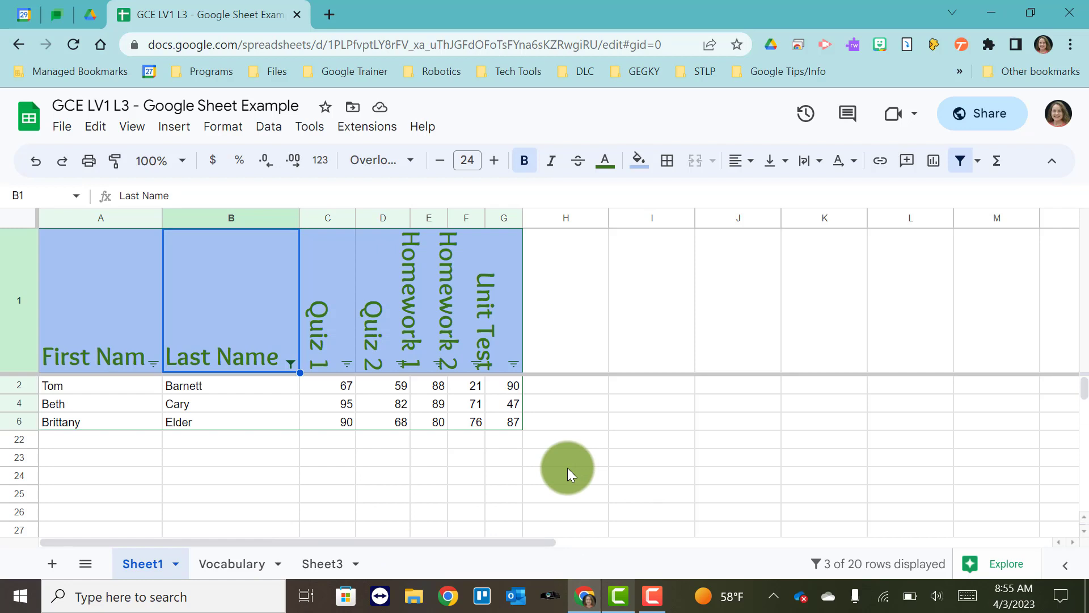
Reset the Last Name filter by selecting all of its values again and applying the change
{"action": "left_click", "coordinate": [291, 363]}
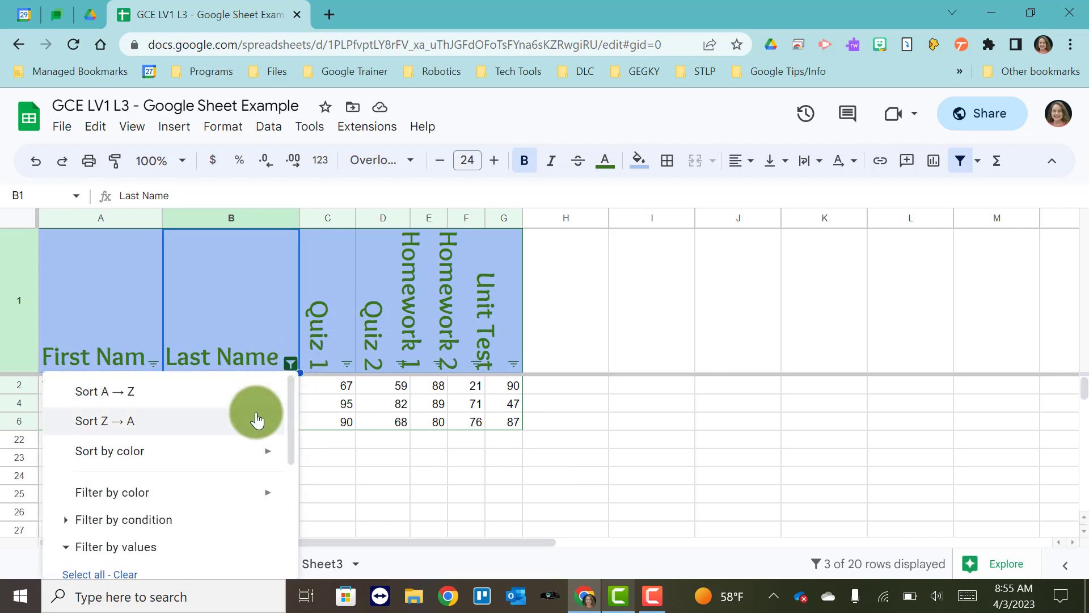
{"action": "scroll", "coordinate": [257, 418], "scroll_direction": "down", "scroll_amount": 2}
{"action": "left_click", "coordinate": [125, 475]}
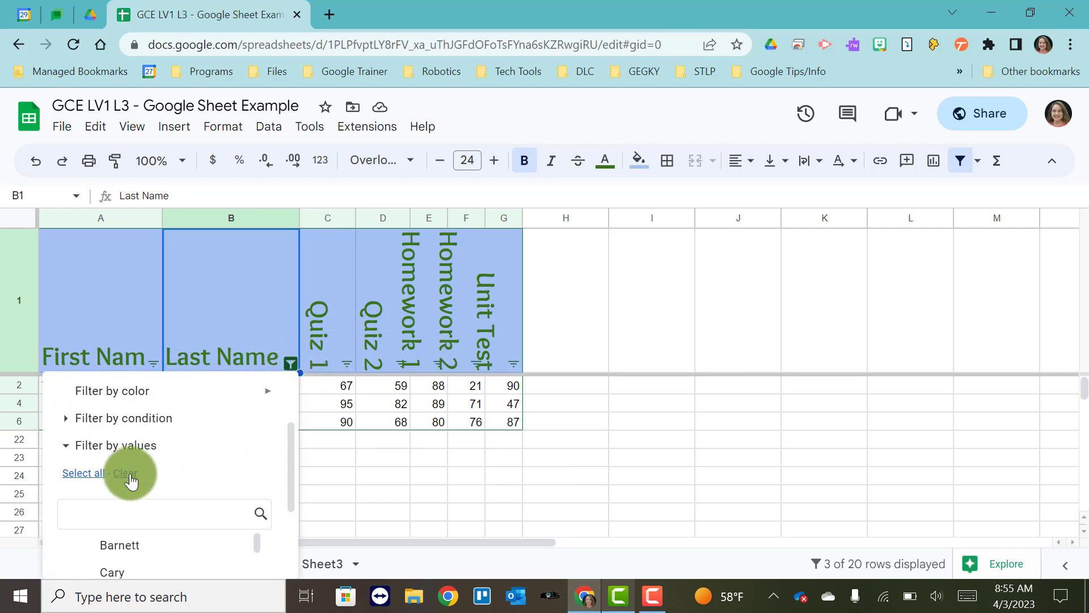
{"action": "left_click", "coordinate": [94, 477]}
{"action": "scroll", "coordinate": [94, 480], "scroll_direction": "down", "scroll_amount": 3}
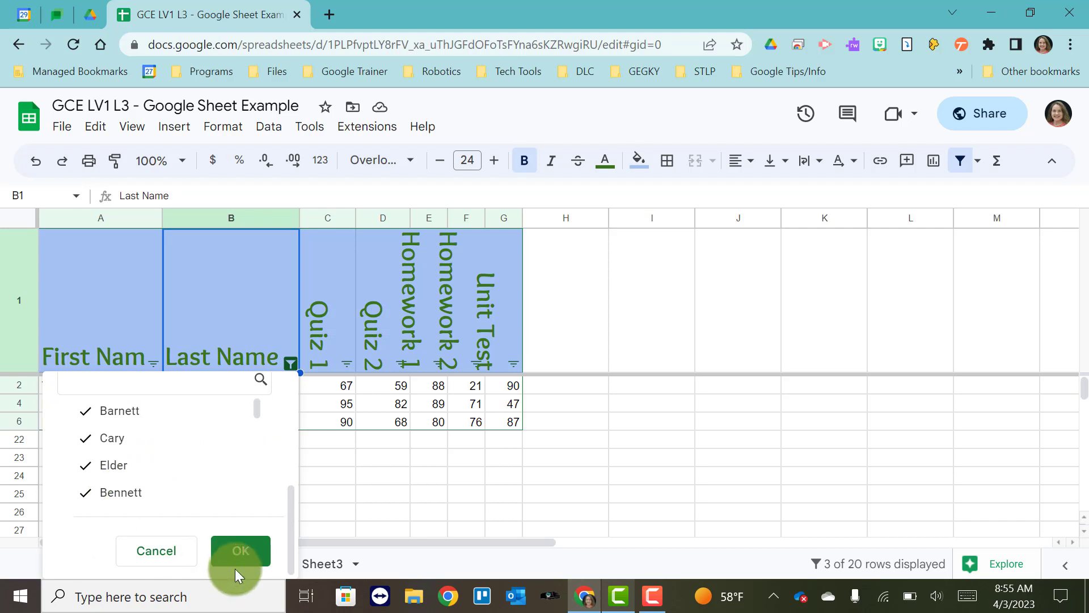
{"action": "left_click", "coordinate": [239, 553]}
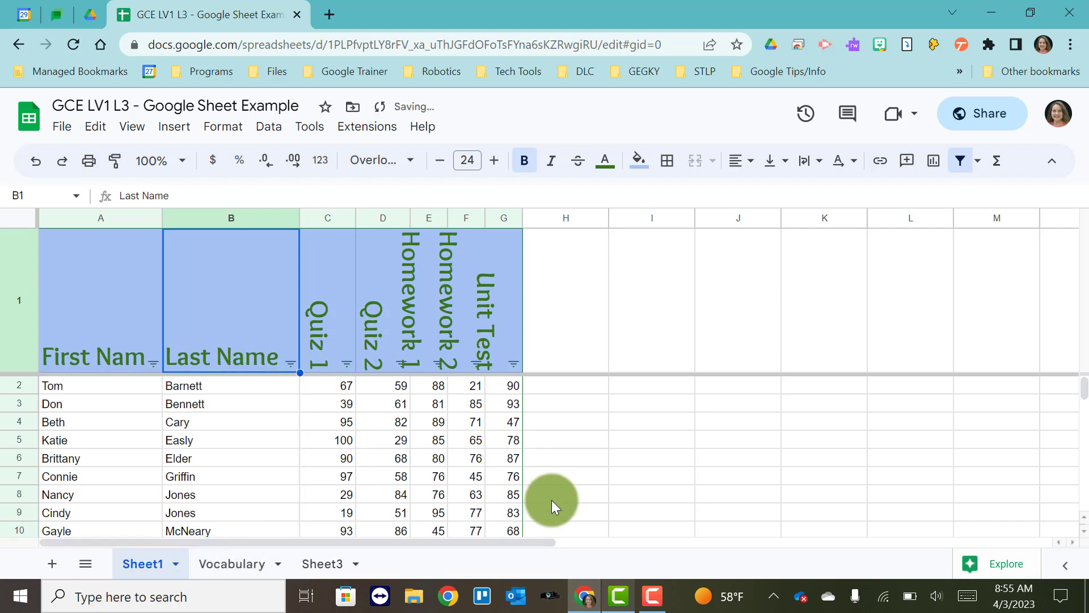
Remove the filter from the student grade table
{"action": "scroll", "coordinate": [551, 499], "scroll_direction": "down", "scroll_amount": 1}
{"action": "scroll", "coordinate": [551, 499], "scroll_direction": "up", "scroll_amount": 1}
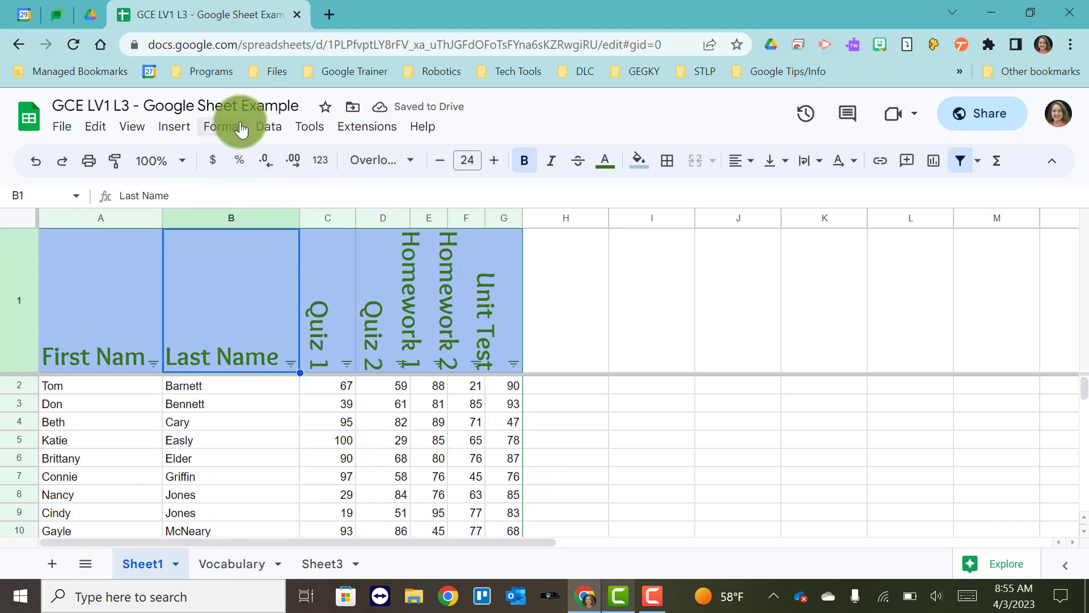
{"action": "left_click", "coordinate": [265, 131]}
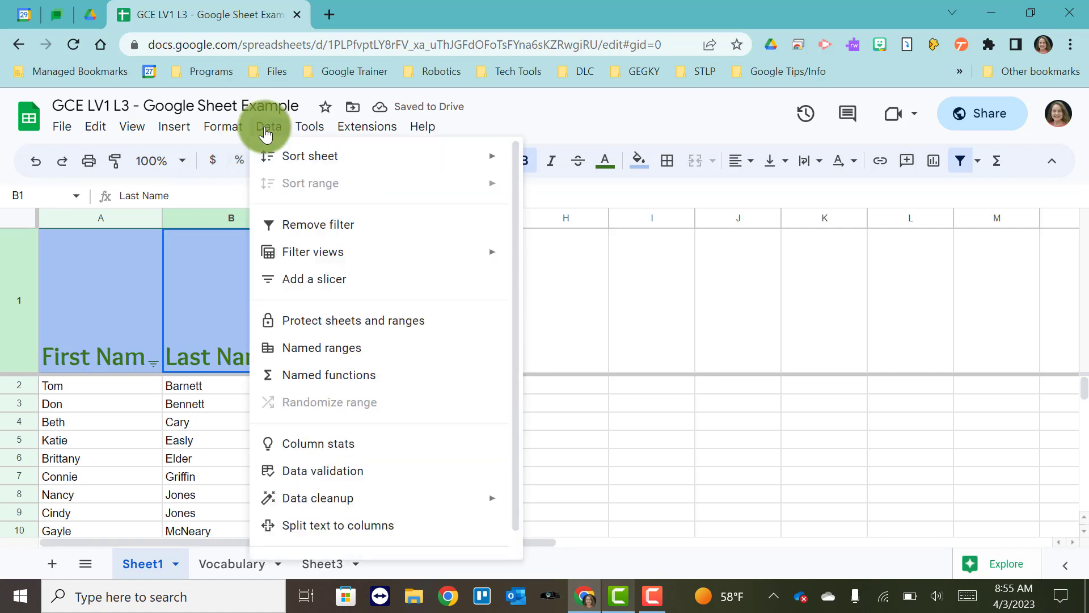
{"action": "left_click", "coordinate": [298, 229]}
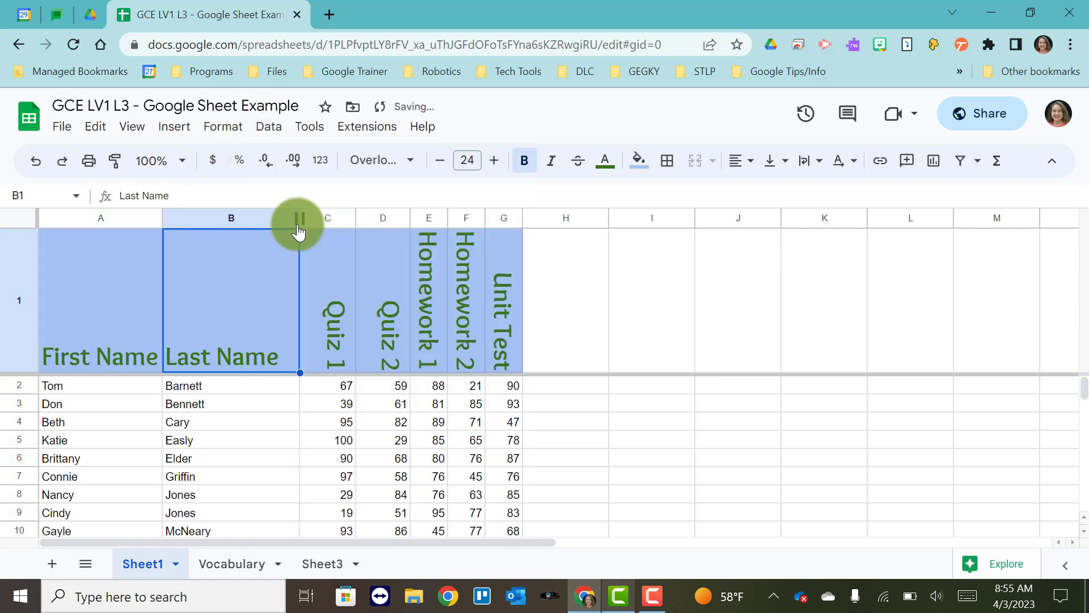